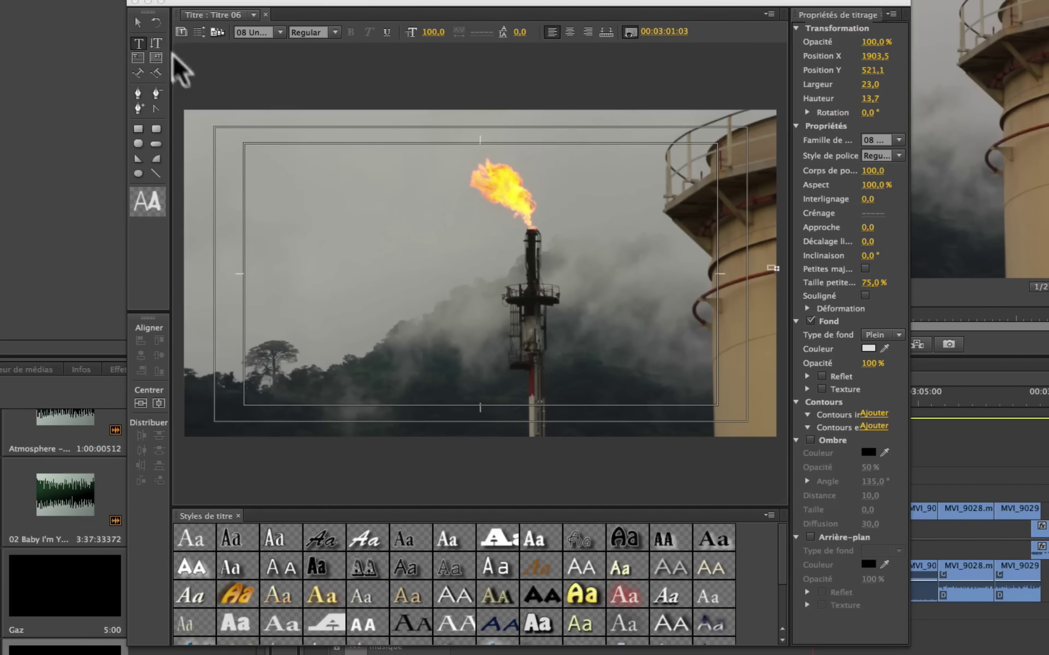
Step: Add the text "Camair gaz" near the top of the frame and apply the slanted gold Hobo Std title style
{"action": "left_click", "coordinate": [139, 42]}
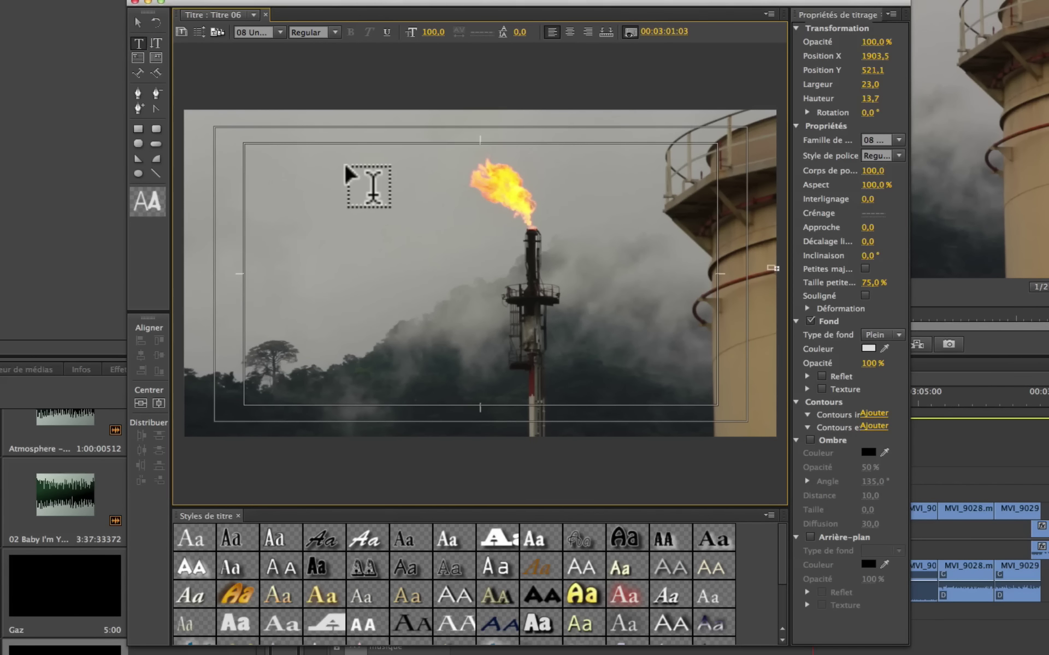
{"action": "left_click", "coordinate": [349, 144]}
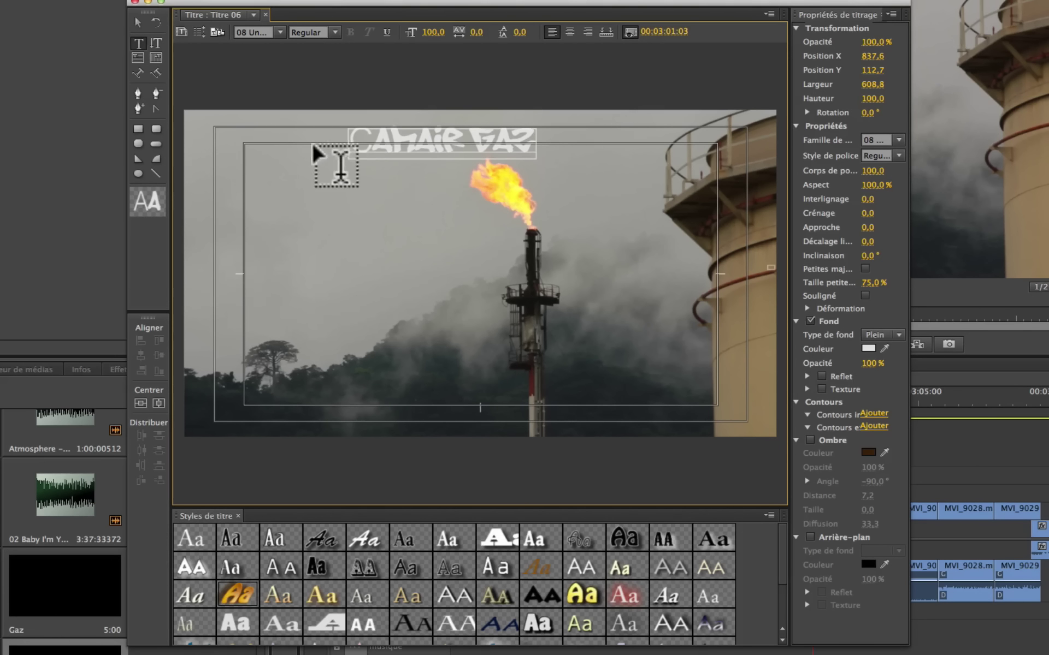
{"action": "left_click", "coordinate": [235, 595]}
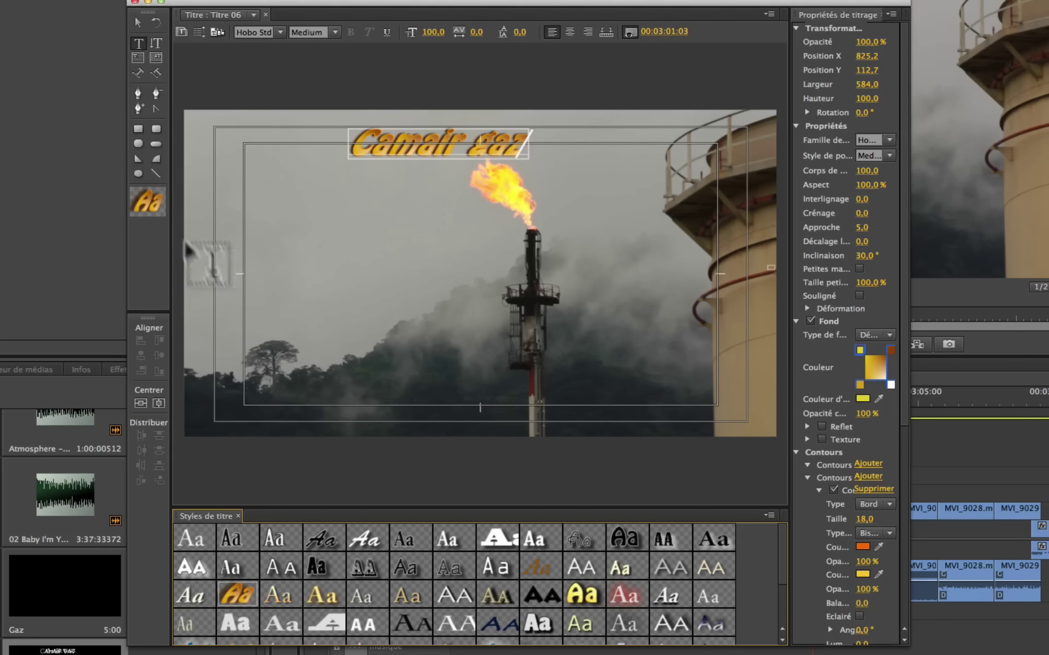
Step: Draw a rectangle about 141 × 106 below the text and apply the yellow gradient title style with dark edges
{"action": "left_click", "coordinate": [138, 129]}
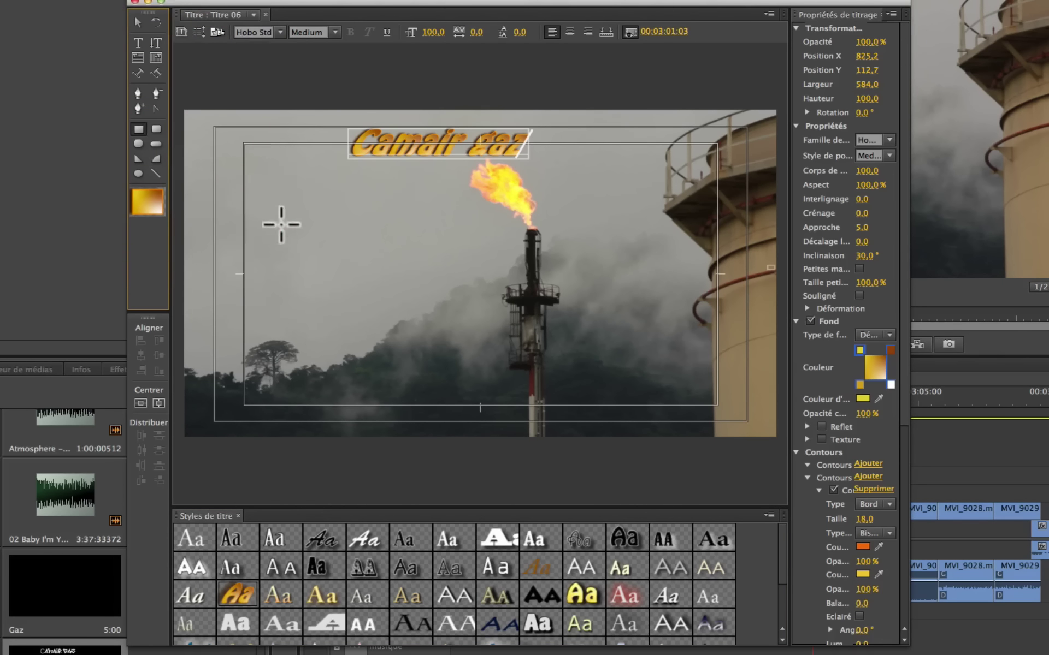
{"action": "left_click_drag", "start_coordinate": [276, 197], "coordinate": [320, 228]}
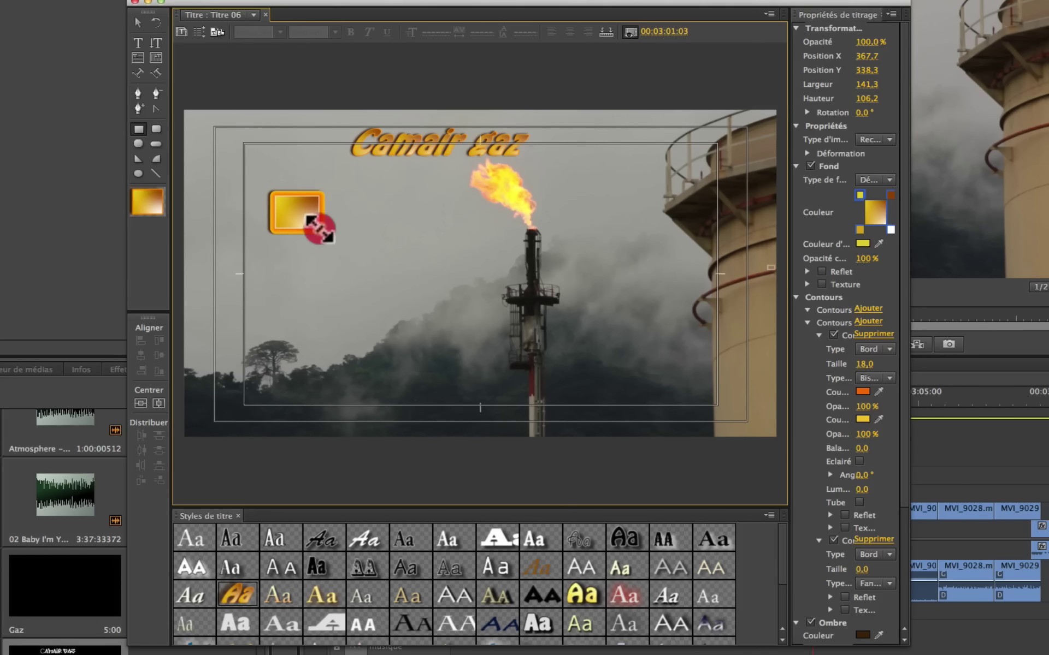
{"action": "left_click", "coordinate": [589, 584]}
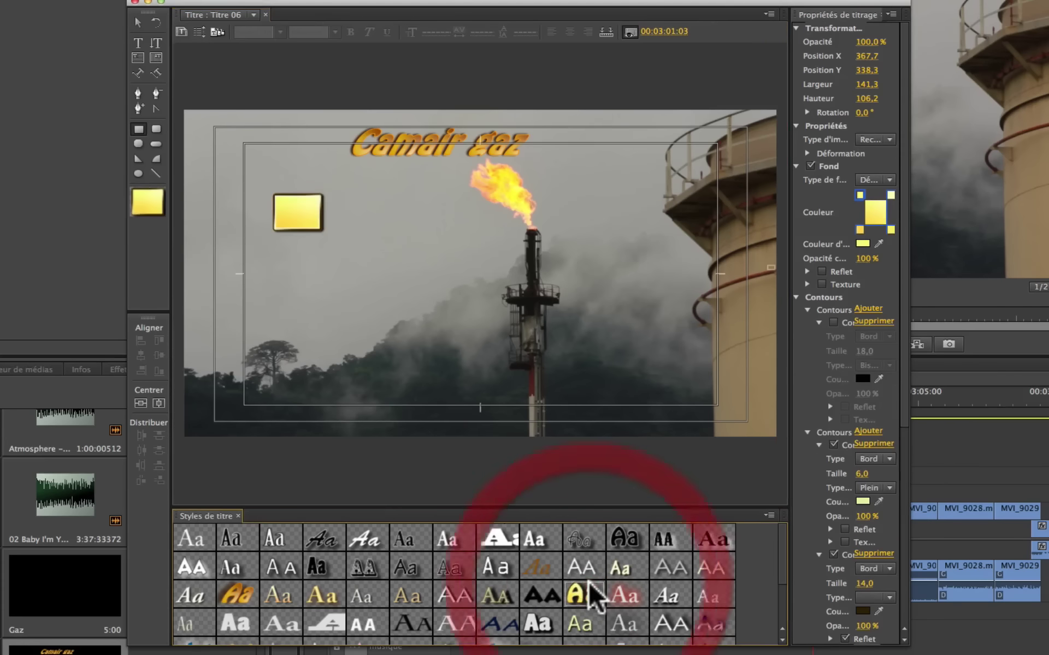
Step: Draw a rounded rectangle about 106 × 59 beside the yellow rectangle and apply the plain dark blue title style
{"action": "left_click", "coordinate": [157, 129]}
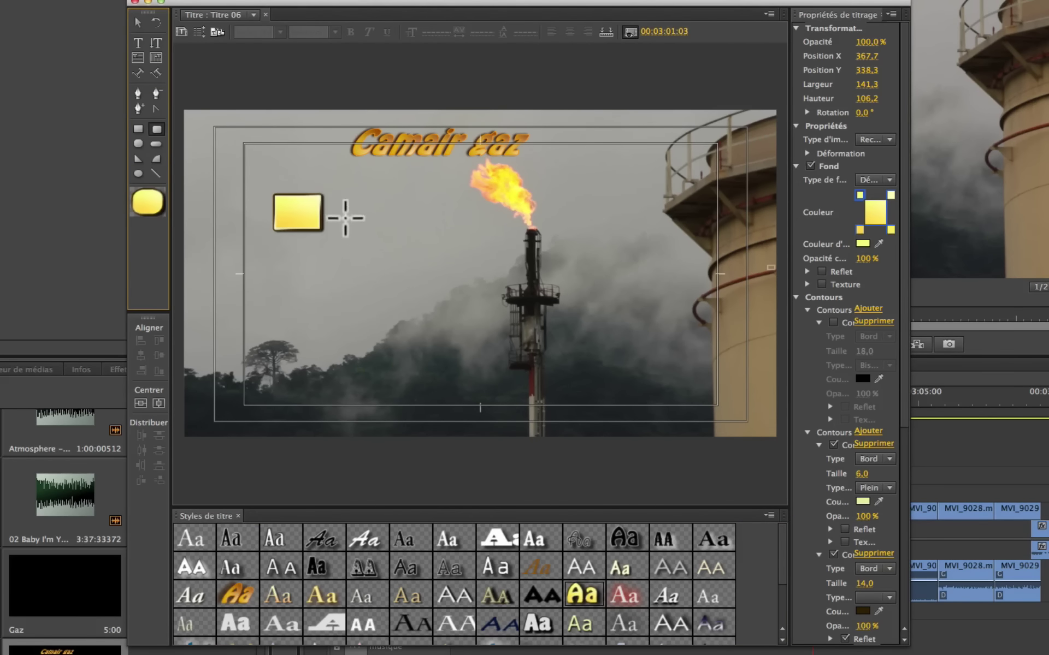
{"action": "left_click_drag", "start_coordinate": [357, 195], "coordinate": [407, 229]}
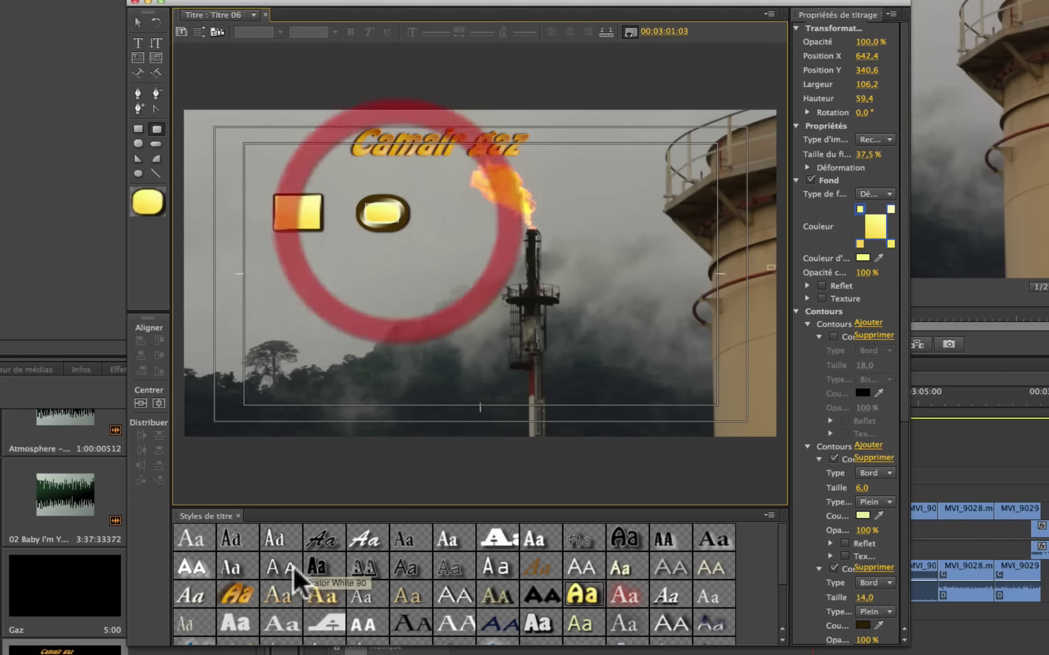
{"action": "left_click", "coordinate": [505, 621]}
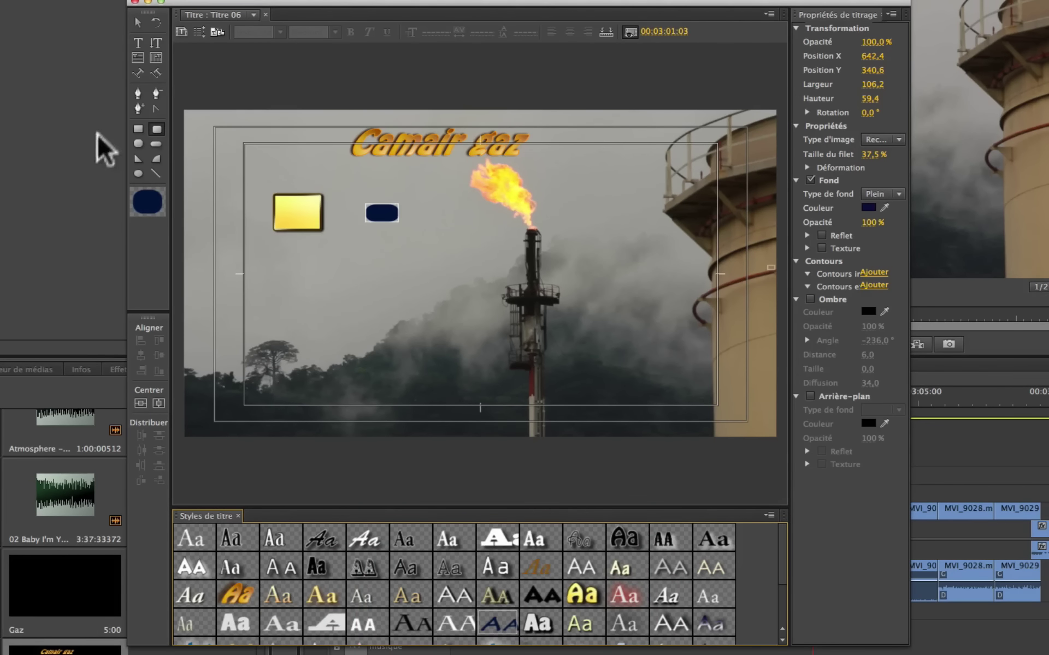
Step: Draw a clipped-corner rectangle about 99 × 97 below the blue shape and apply the white title style with red edges
{"action": "left_click", "coordinate": [139, 145]}
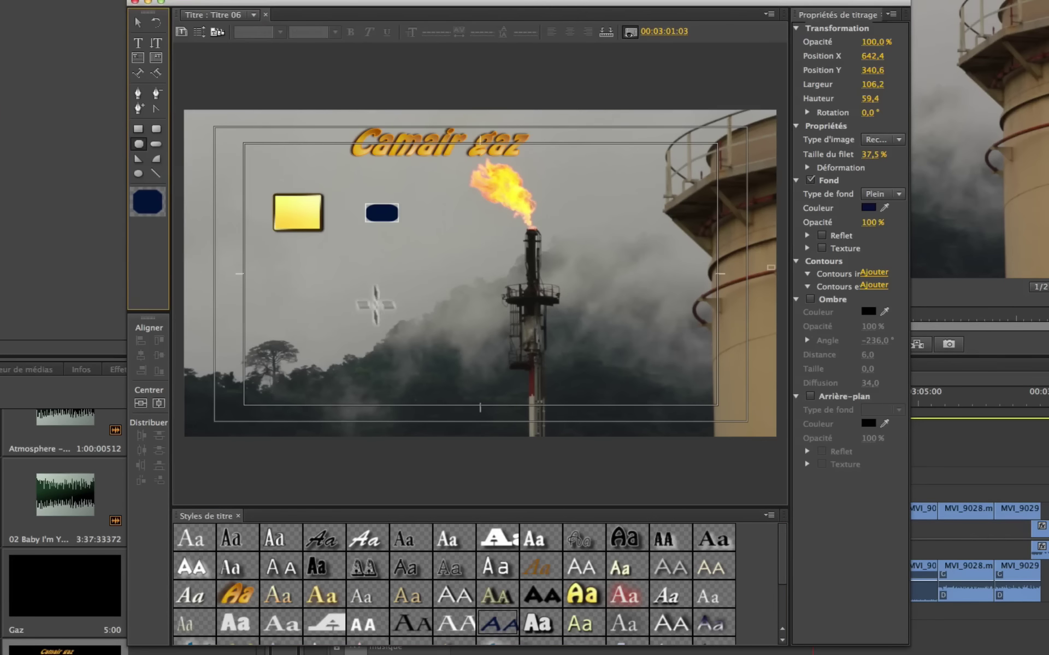
{"action": "left_click", "coordinate": [387, 283]}
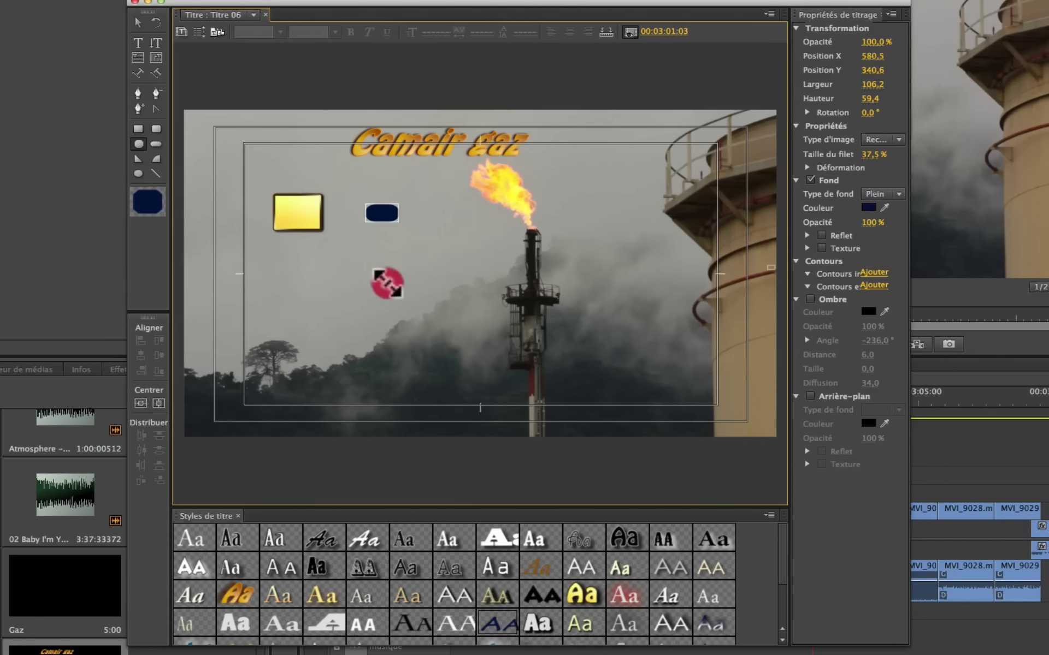
{"action": "left_click", "coordinate": [624, 596]}
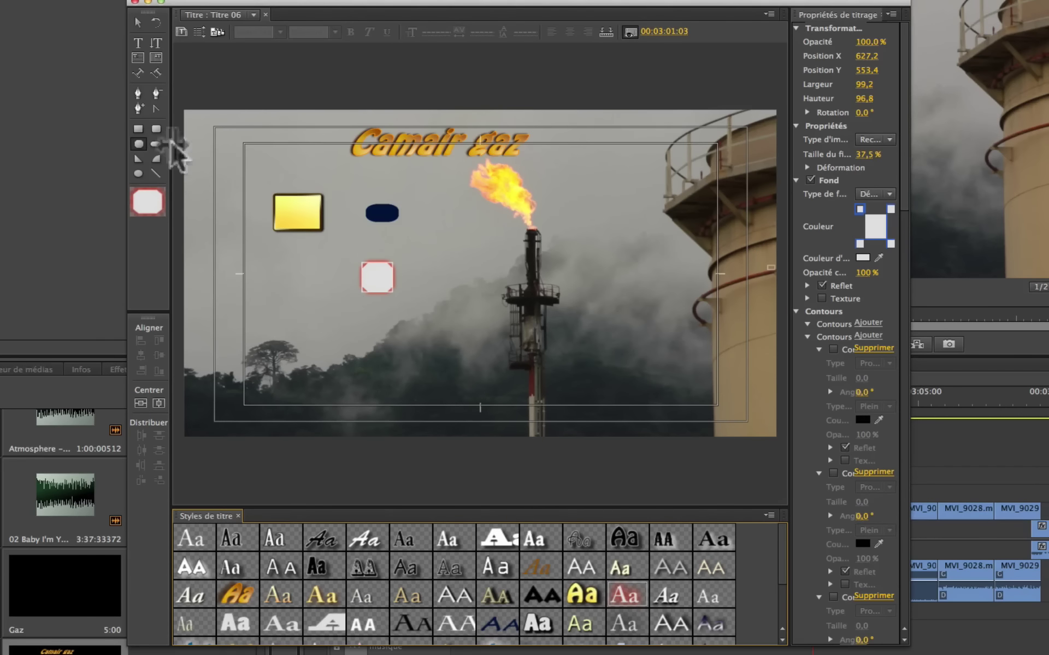
Step: Draw a right triangle about 151 × 197 near the chimney and apply the white title style with a black outline
{"action": "left_click", "coordinate": [138, 159]}
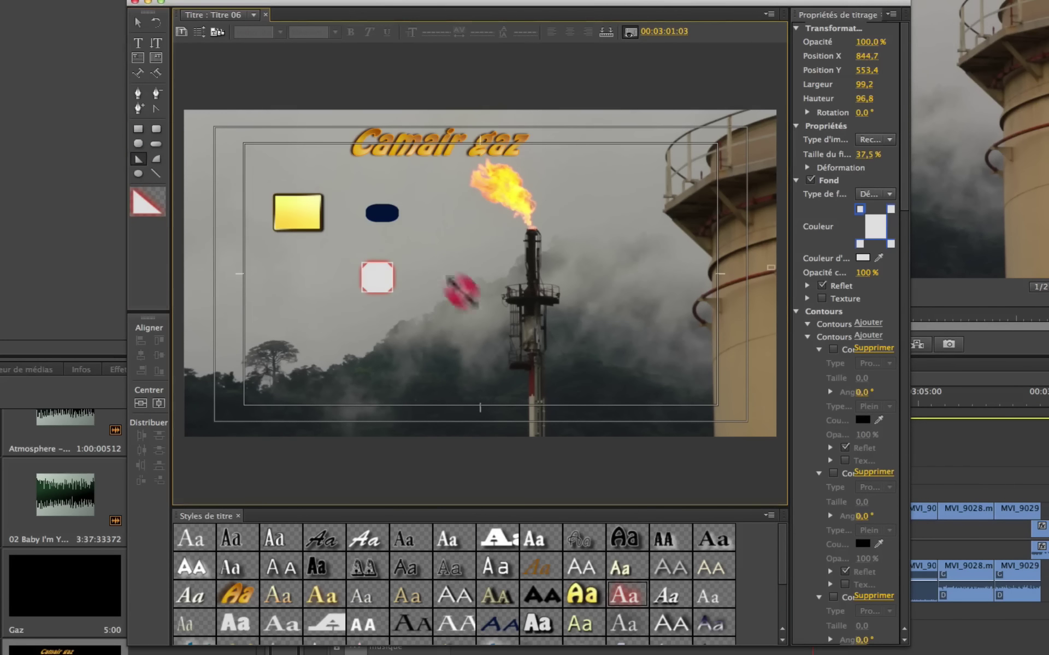
{"action": "left_click_drag", "start_coordinate": [461, 291], "coordinate": [489, 327]}
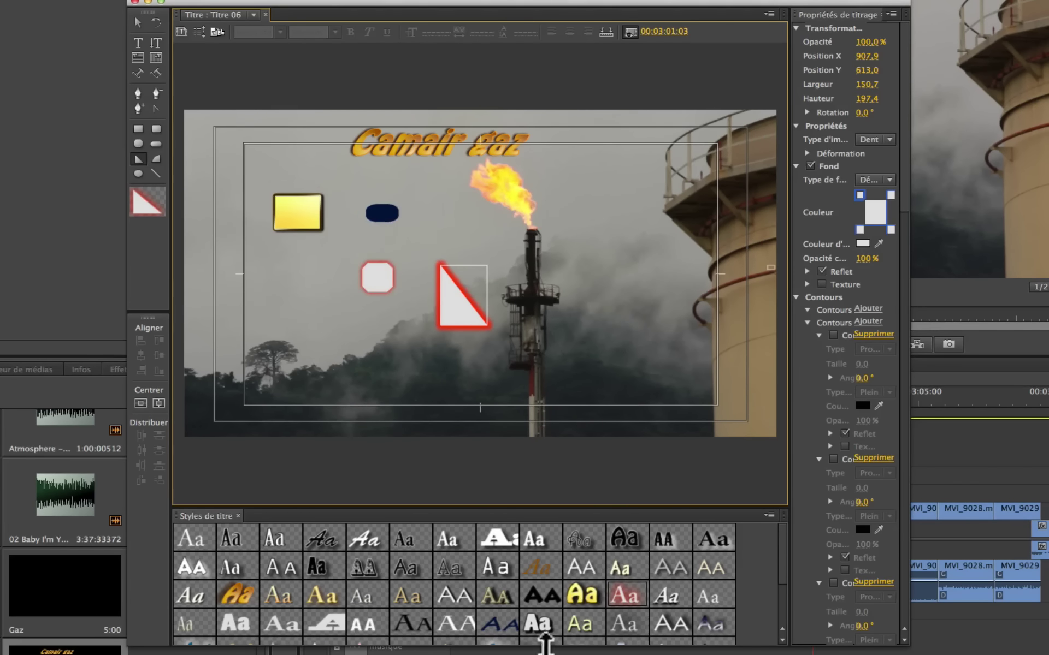
{"action": "left_click", "coordinate": [539, 623]}
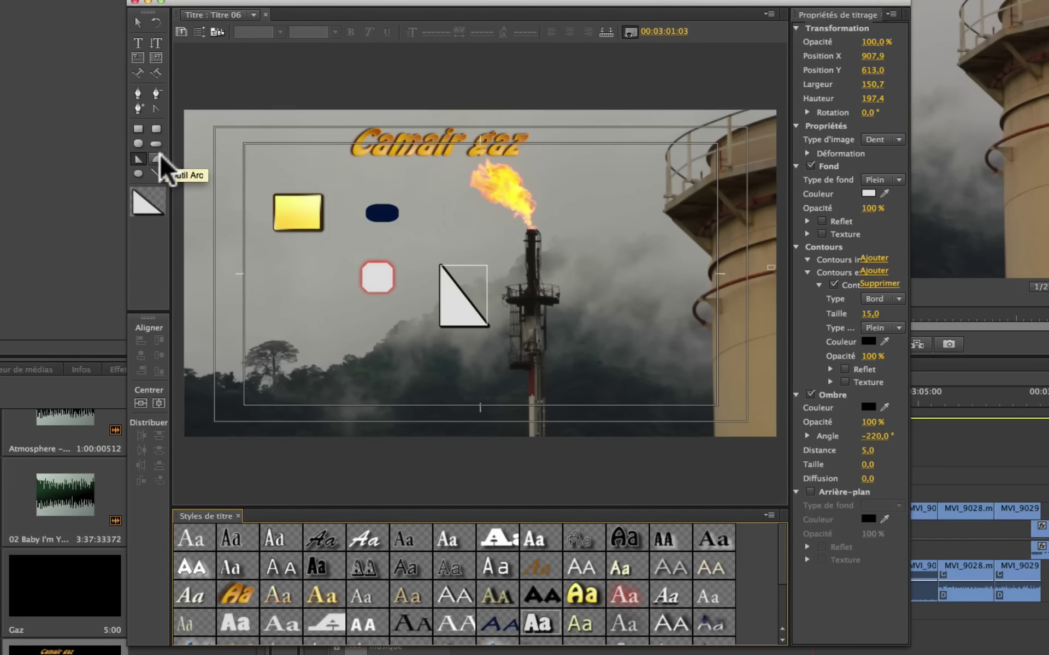
Step: Draw an arc shape about 261 × 141 in the lower part of the frame and apply a near-white title style without outline
{"action": "left_click", "coordinate": [156, 159]}
{"action": "left_click_drag", "start_coordinate": [277, 326], "coordinate": [360, 367]}
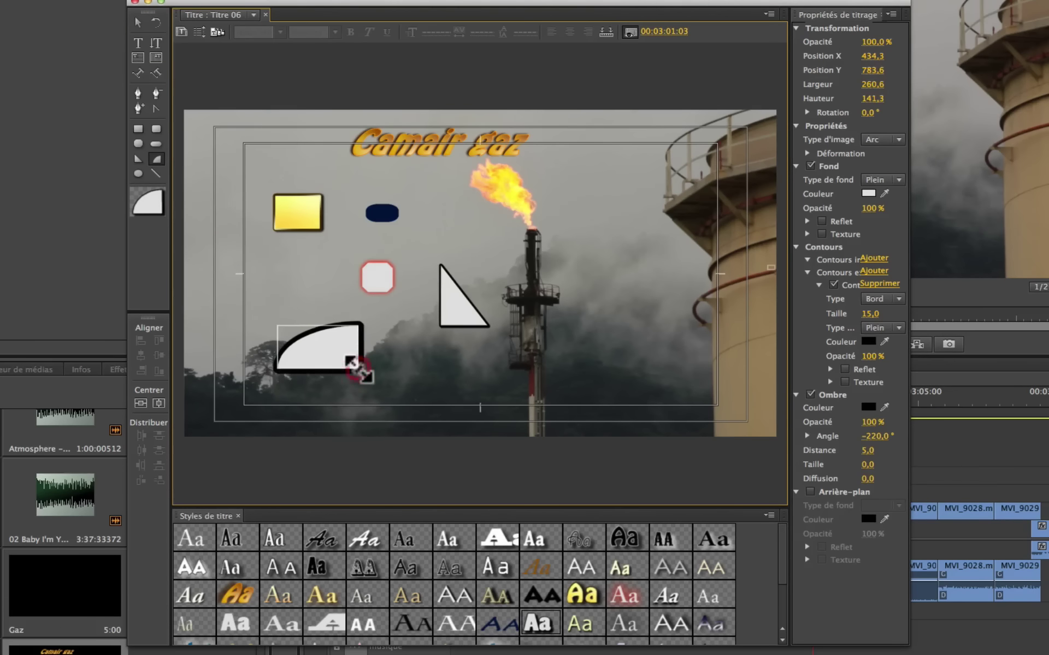
{"action": "left_click", "coordinate": [369, 596]}
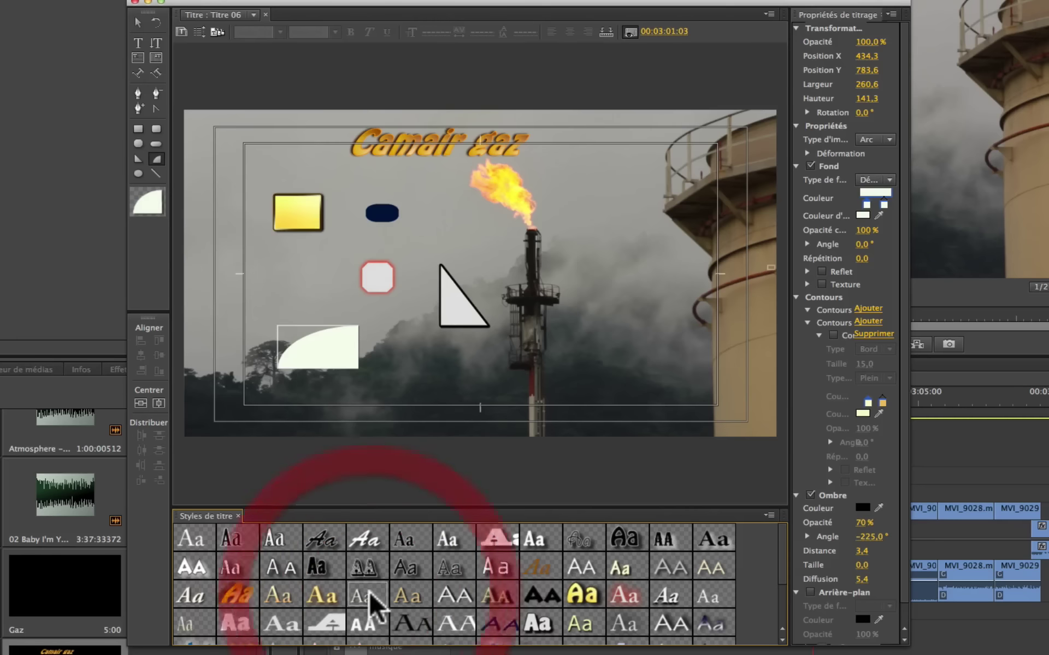
Step: Draw a straight diagonal line from beside the chimney top down toward the storage tank, spanning about 461 × 367
{"action": "left_click", "coordinate": [156, 174]}
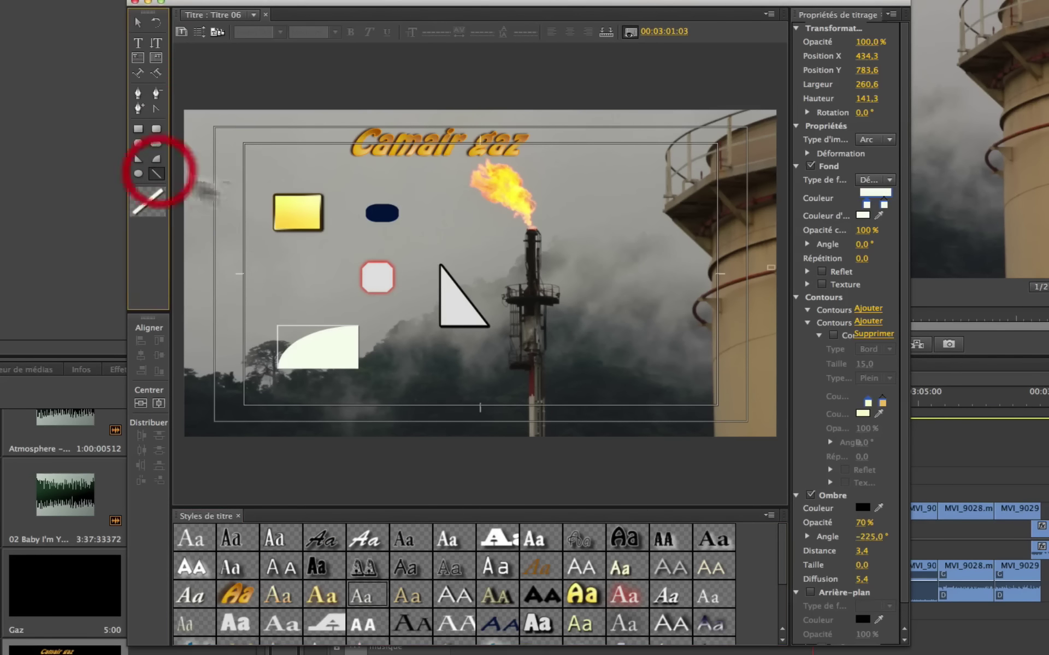
{"action": "left_click_drag", "start_coordinate": [552, 231], "coordinate": [692, 340]}
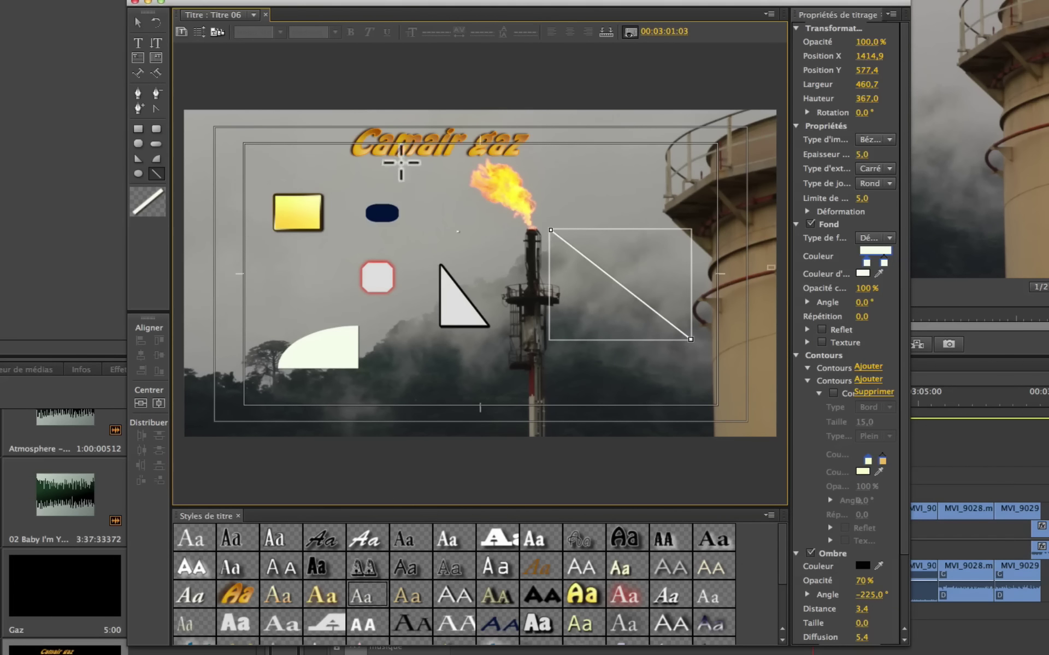
Step: Draw a curved Bézier path with the Pen tool from below the title text across the flame, looping back near the tank
{"action": "left_click", "coordinate": [137, 94]}
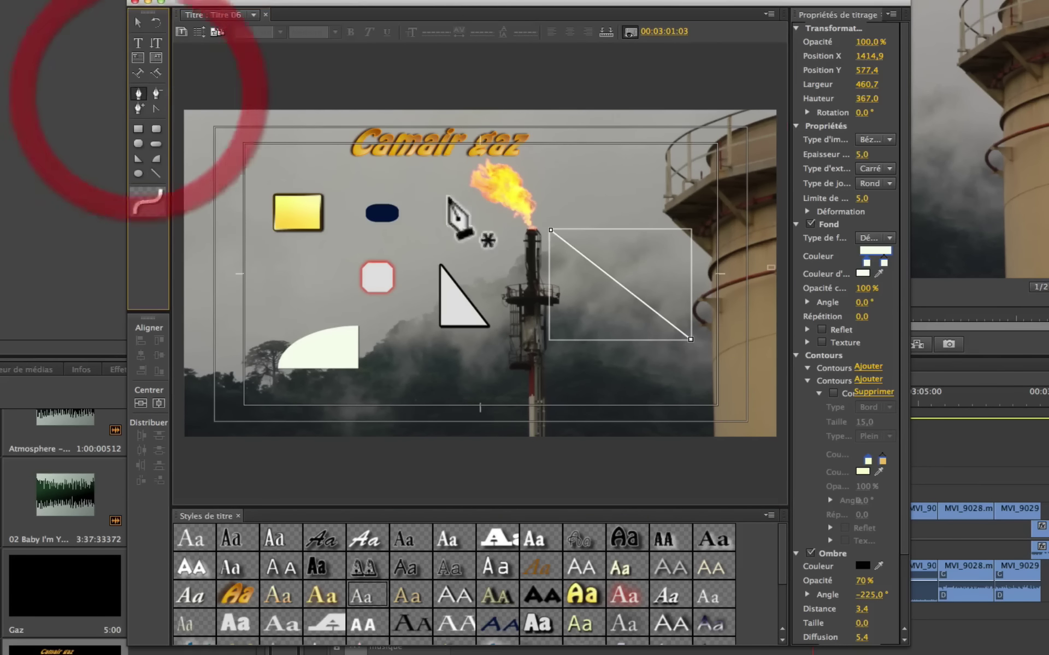
{"action": "left_click", "coordinate": [403, 191]}
{"action": "left_click_drag", "start_coordinate": [527, 181], "coordinate": [558, 170]}
{"action": "left_click_drag", "start_coordinate": [678, 152], "coordinate": [704, 176]}
{"action": "left_click_drag", "start_coordinate": [682, 230], "coordinate": [666, 250]}
{"action": "left_click_drag", "start_coordinate": [590, 207], "coordinate": [562, 227]}
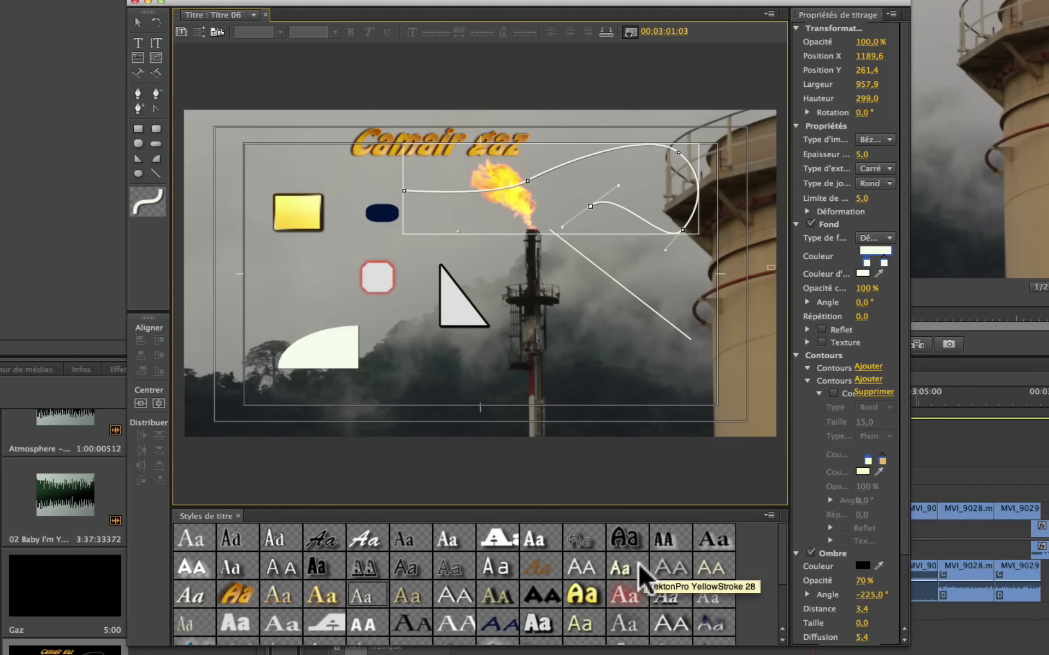
{"action": "left_click", "coordinate": [647, 177]}
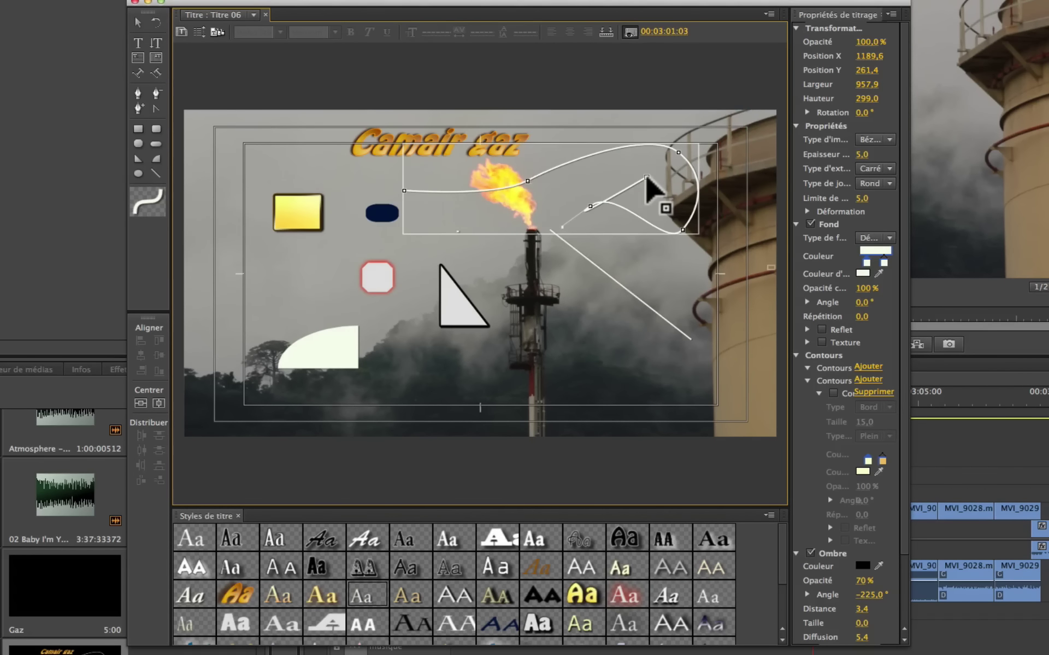
Step: Undo the curved path and the diagonal line, and return to the Selection tool
{"action": "key", "text": "super+z"}
{"action": "key", "text": "super+z"}
{"action": "key", "text": "super+z"}
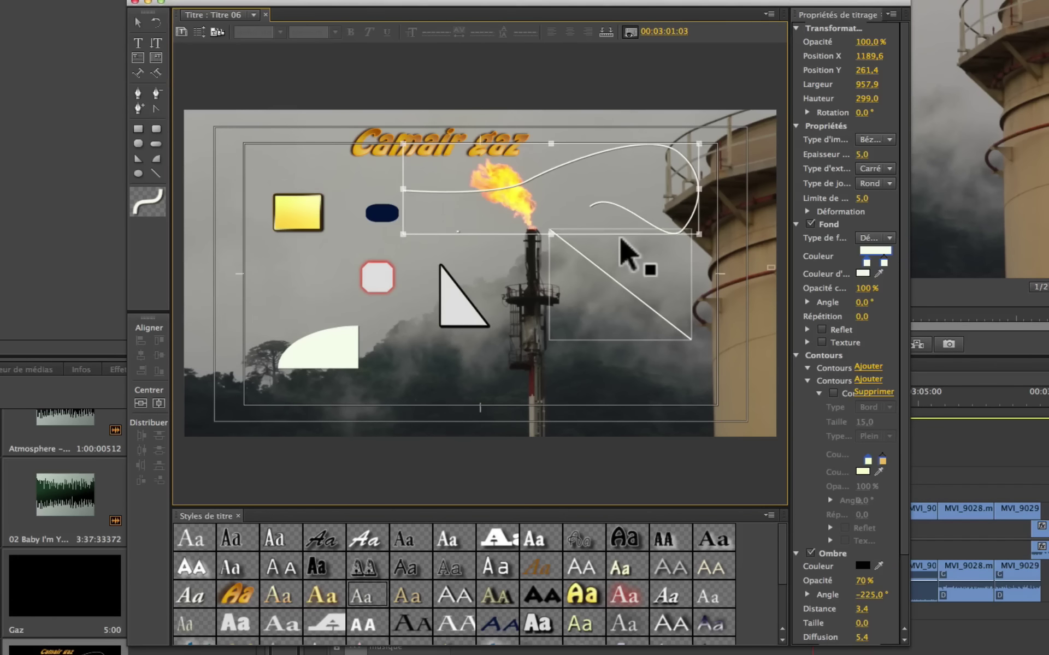
{"action": "key", "text": "super+z"}
{"action": "key", "text": "super+z"}
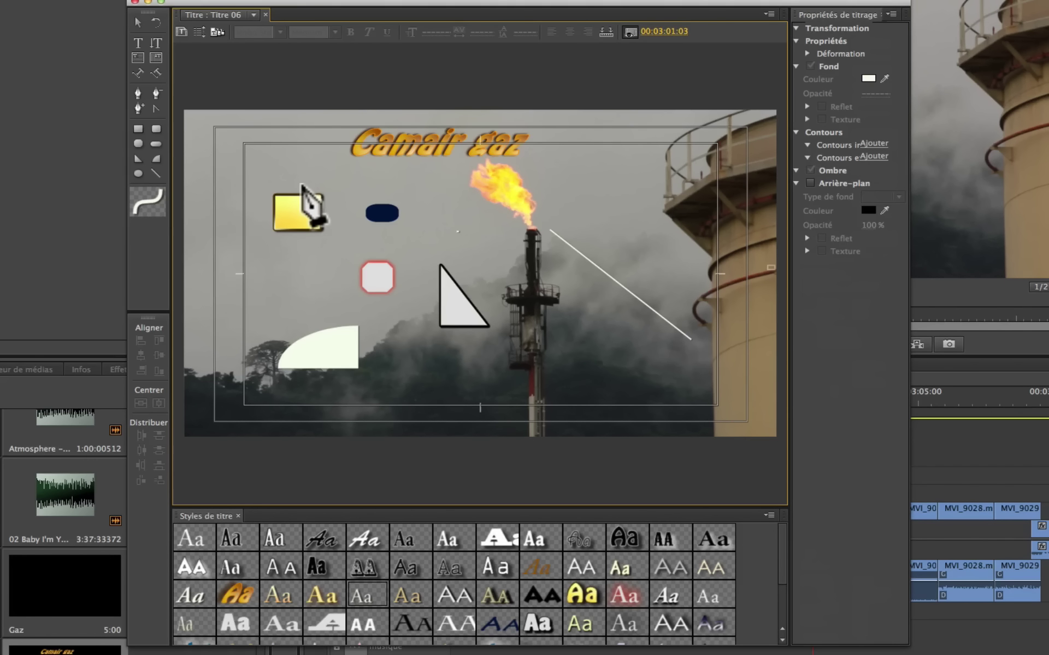
{"action": "key", "text": "v"}
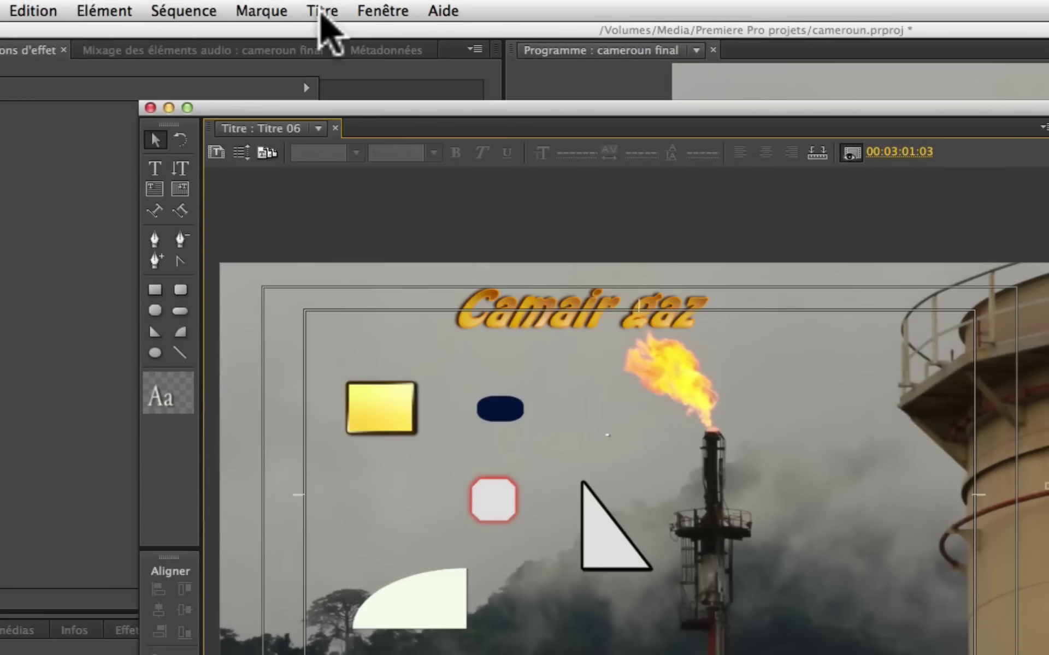
Step: Insert the image 1080_basketball_ball.png from the Textures folder into the title
{"action": "left_click", "coordinate": [322, 12]}
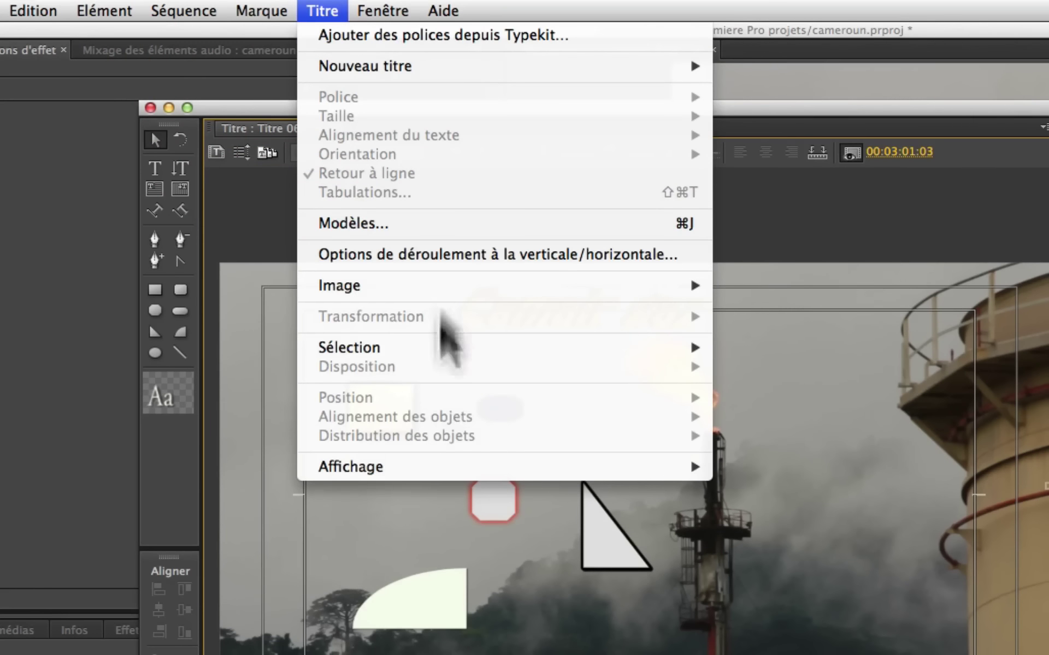
{"action": "mouse_move", "coordinate": [394, 277]}
{"action": "left_click", "coordinate": [743, 288]}
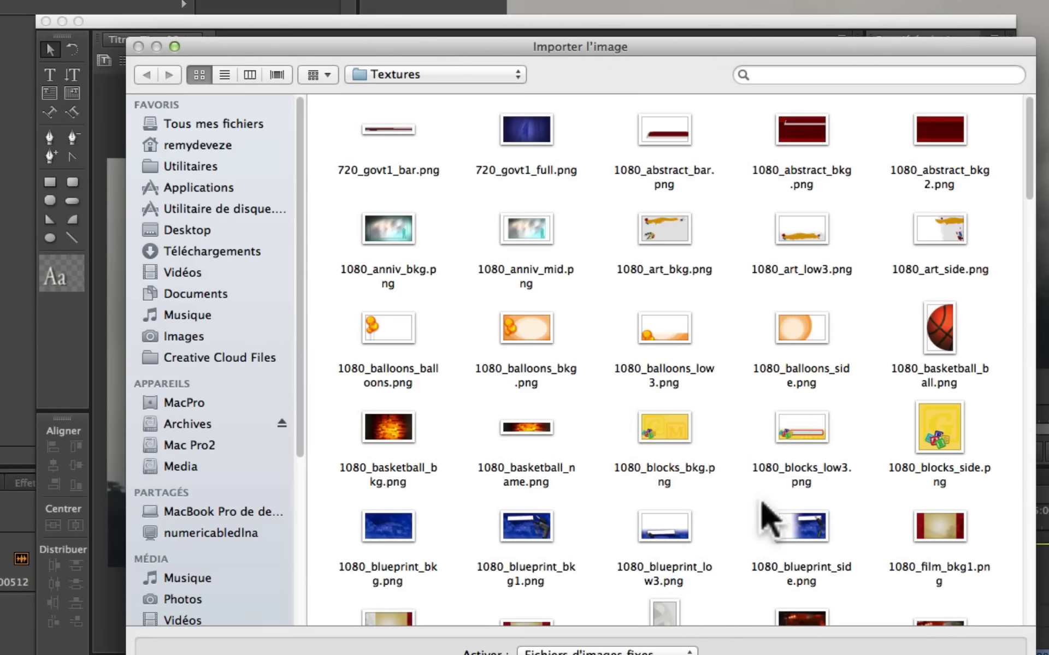
{"action": "left_click", "coordinate": [937, 328]}
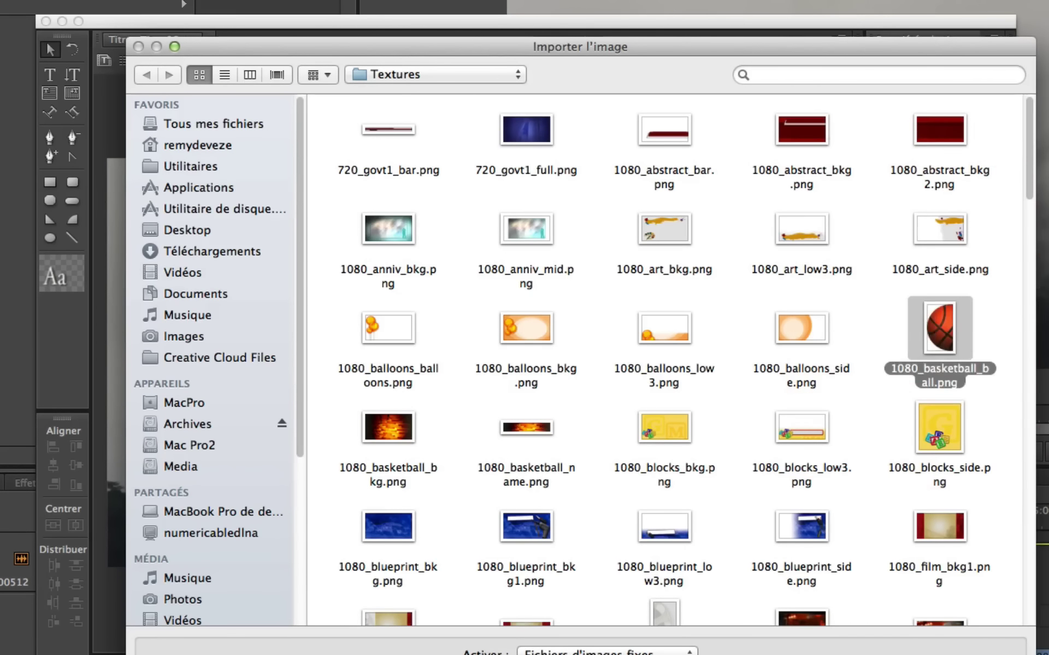
{"action": "left_click", "coordinate": [983, 647]}
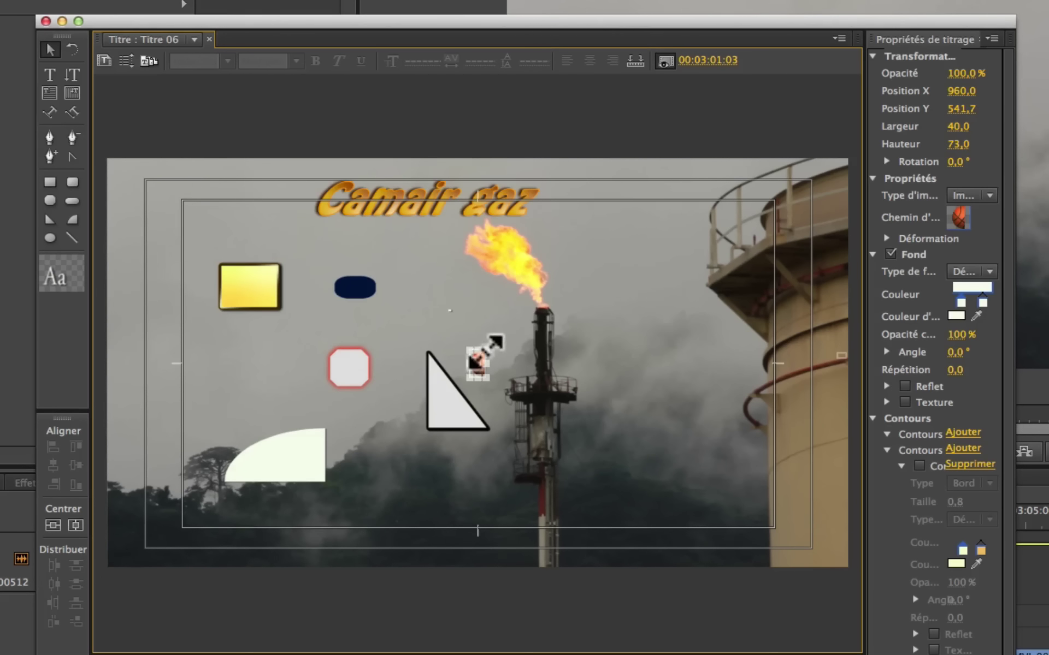
Step: Enlarge the basketball image over the flame and restore its width-to-height ratio, for a size of about 230 × 419
{"action": "left_click_drag", "start_coordinate": [485, 352], "coordinate": [704, 214]}
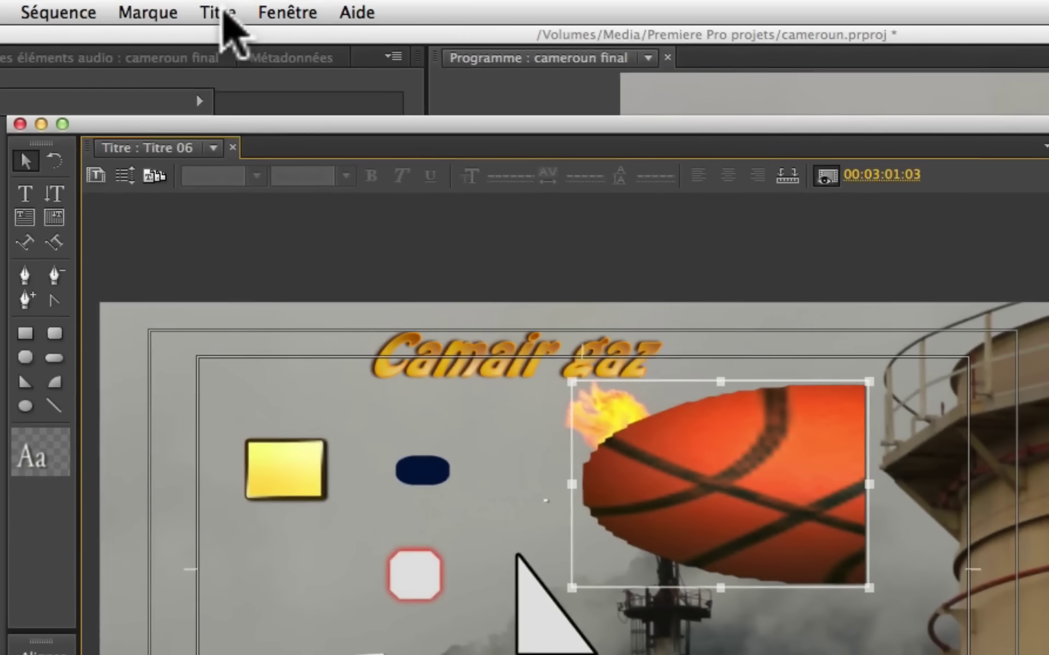
{"action": "left_click", "coordinate": [219, 13]}
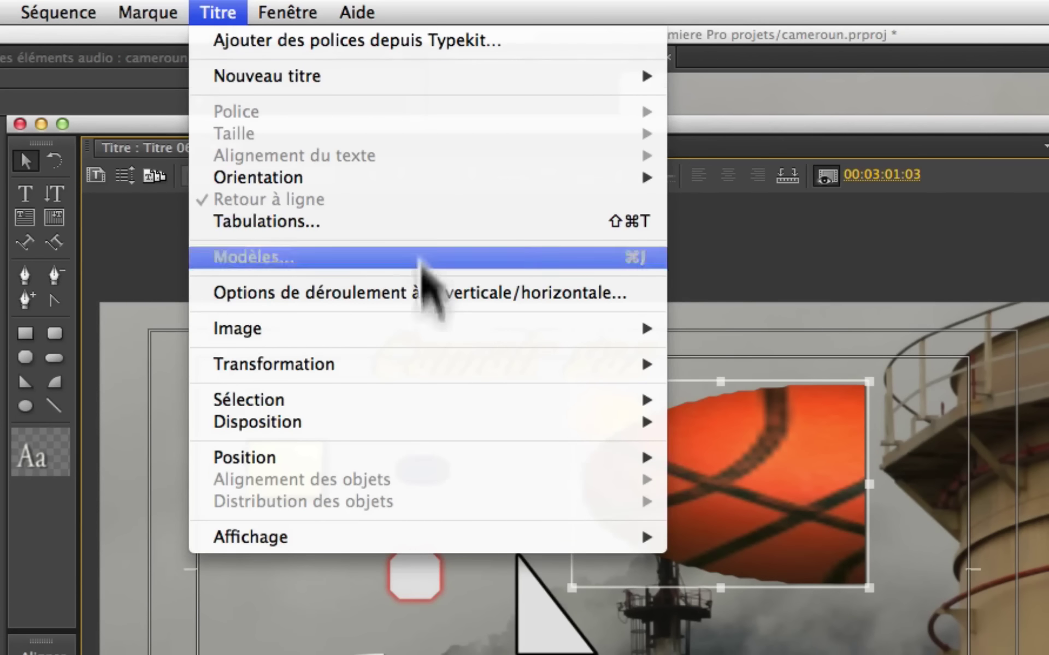
{"action": "mouse_move", "coordinate": [416, 330]}
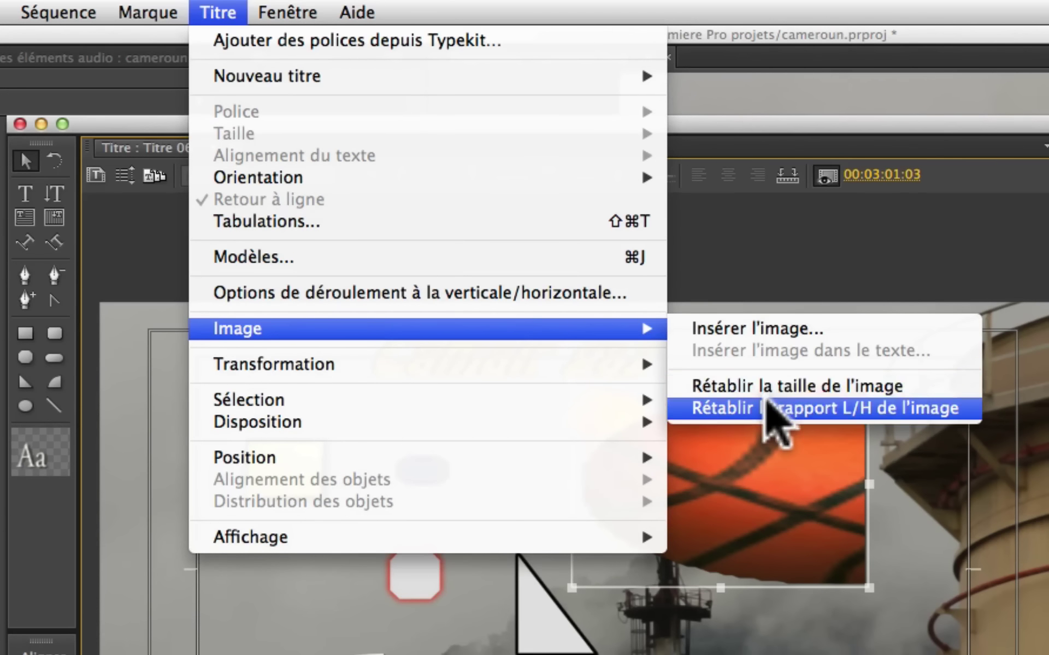
{"action": "left_click", "coordinate": [766, 401]}
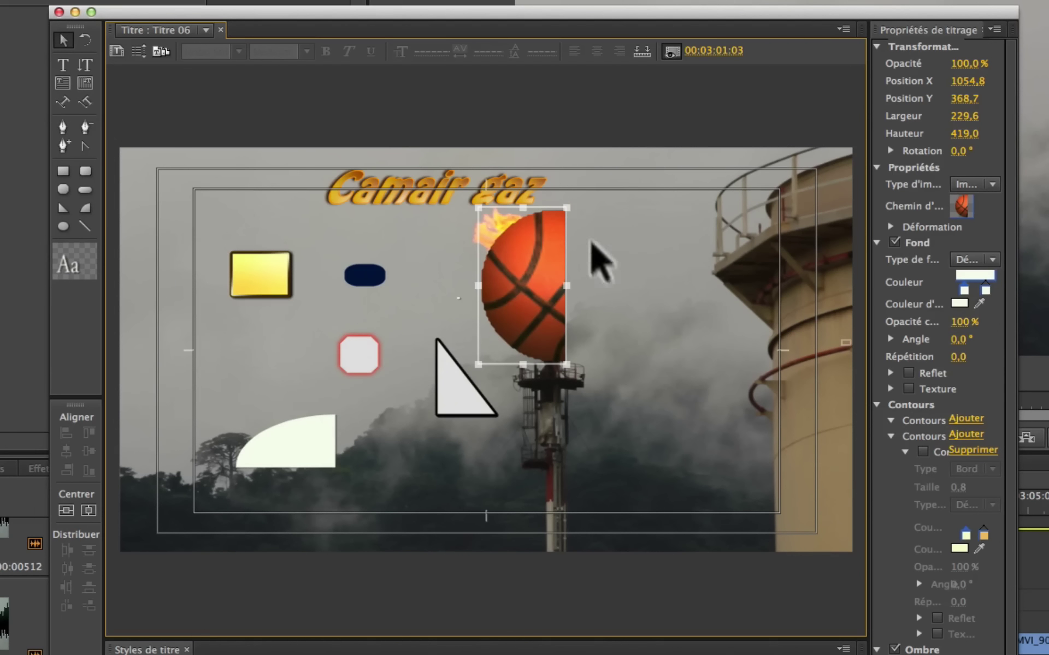
Step: Restore the basketball image to its original size
{"action": "left_click", "coordinate": [202, 0]}
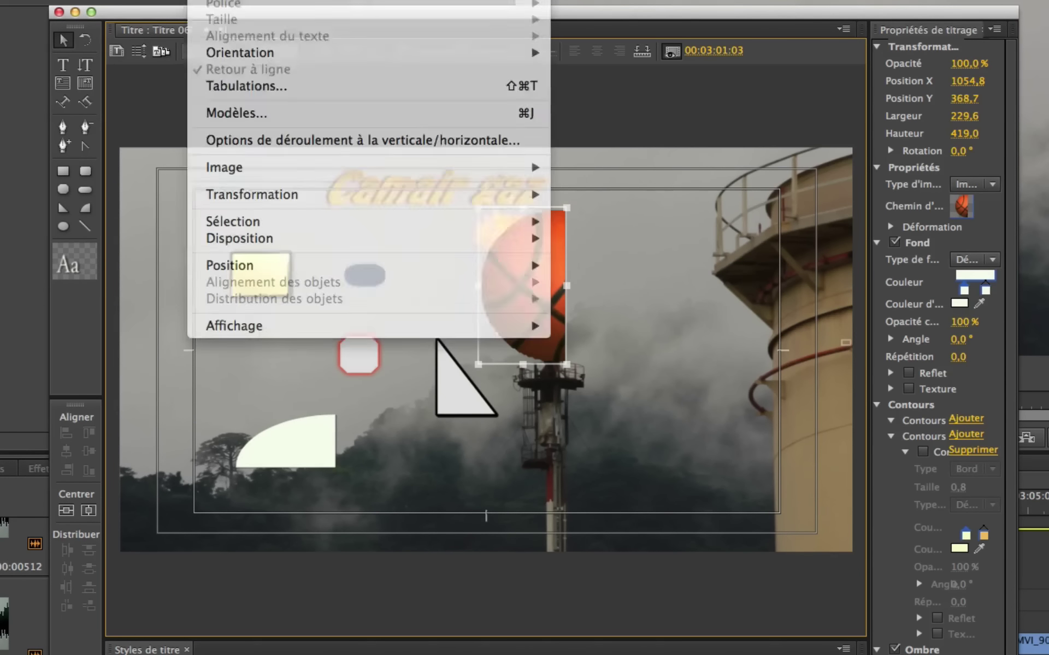
{"action": "mouse_move", "coordinate": [281, 205]}
{"action": "mouse_move", "coordinate": [287, 169]}
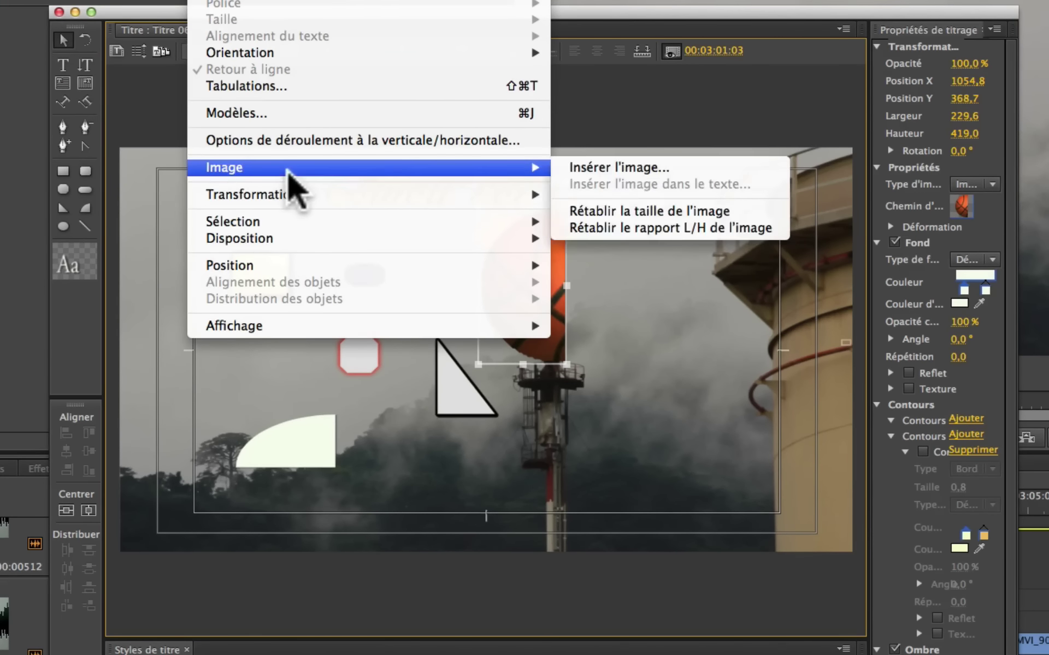
{"action": "left_click", "coordinate": [615, 212]}
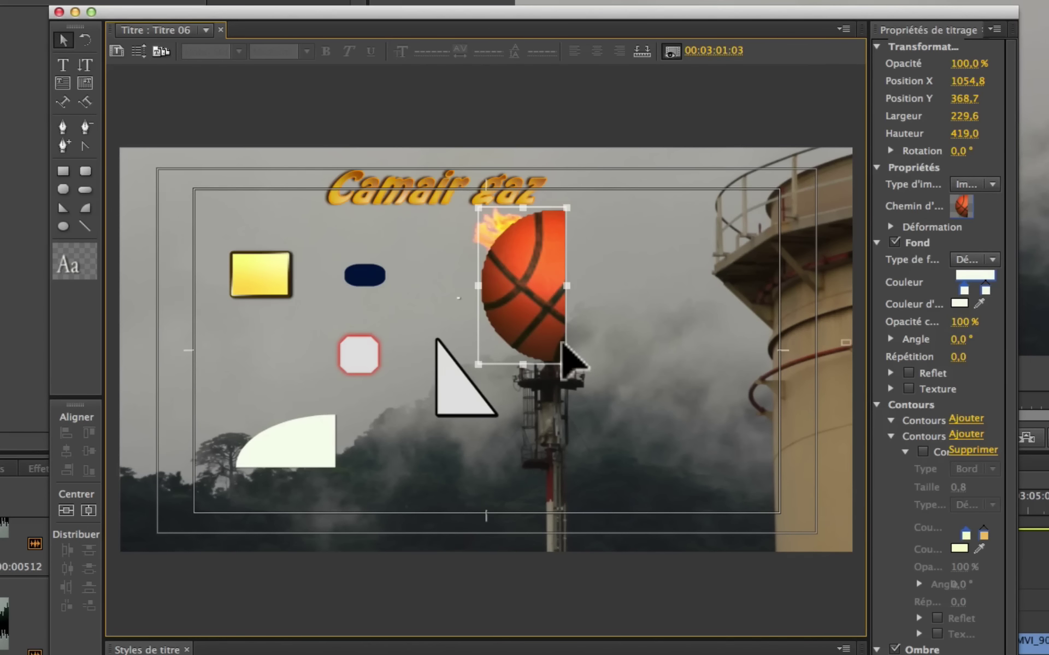
Step: Group the basketball, the quarter-round arc and the yellow rectangle around the white triangle so that they overlap
{"action": "left_click_drag", "start_coordinate": [541, 284], "coordinate": [500, 388]}
{"action": "left_click_drag", "start_coordinate": [322, 462], "coordinate": [507, 347]}
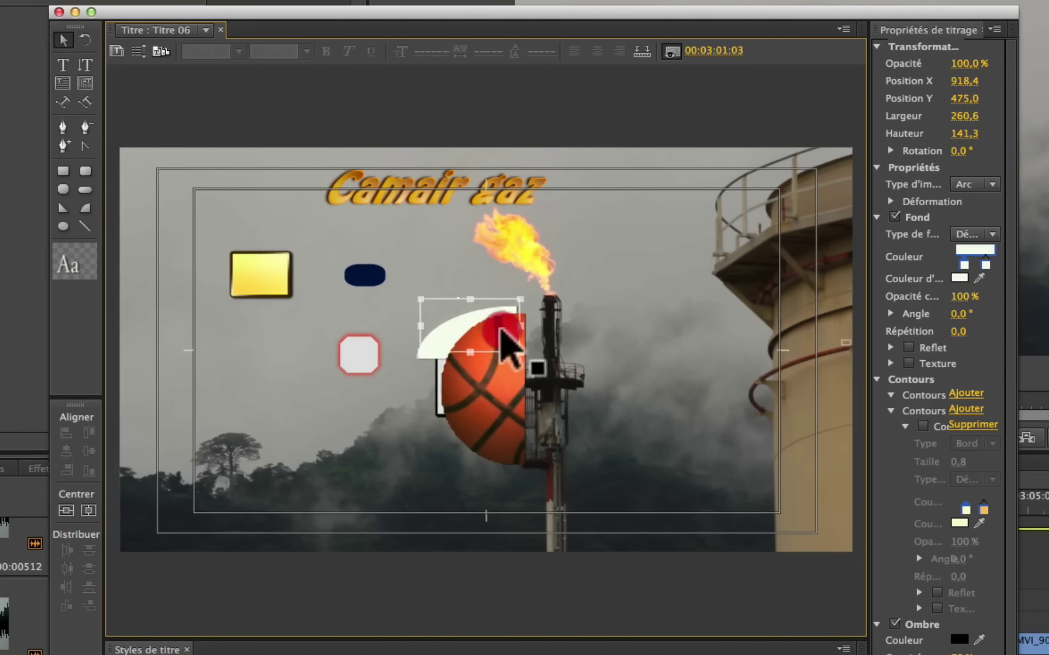
{"action": "left_click_drag", "start_coordinate": [279, 276], "coordinate": [500, 412]}
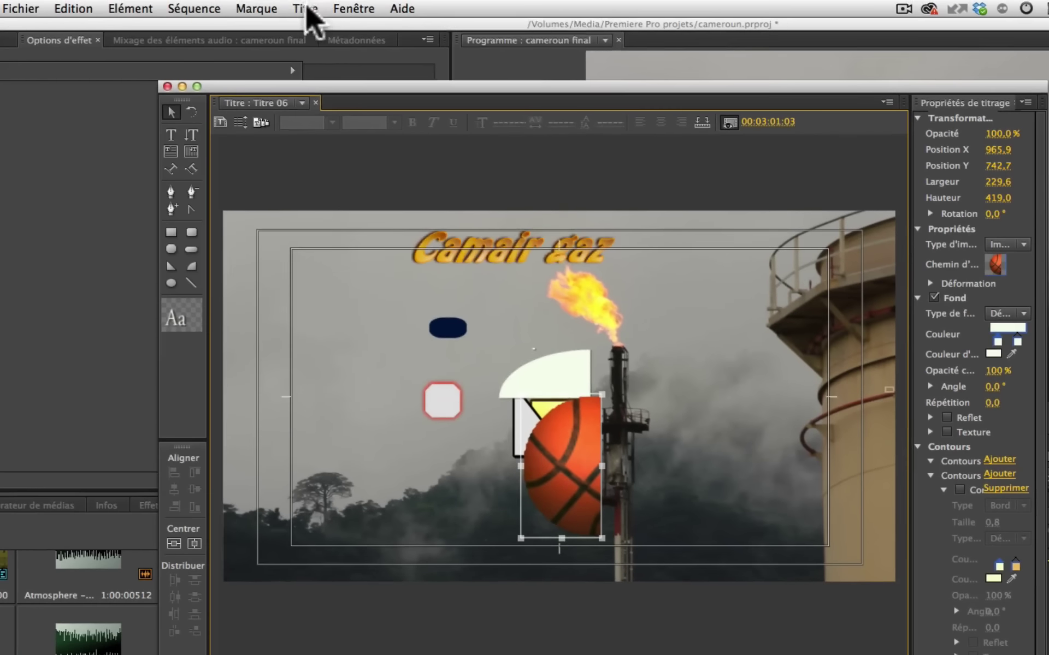
Step: Send the basketball image backward three times, one level at a time, placing it behind the white triangle
{"action": "left_click", "coordinate": [305, 9]}
{"action": "mouse_move", "coordinate": [371, 295]}
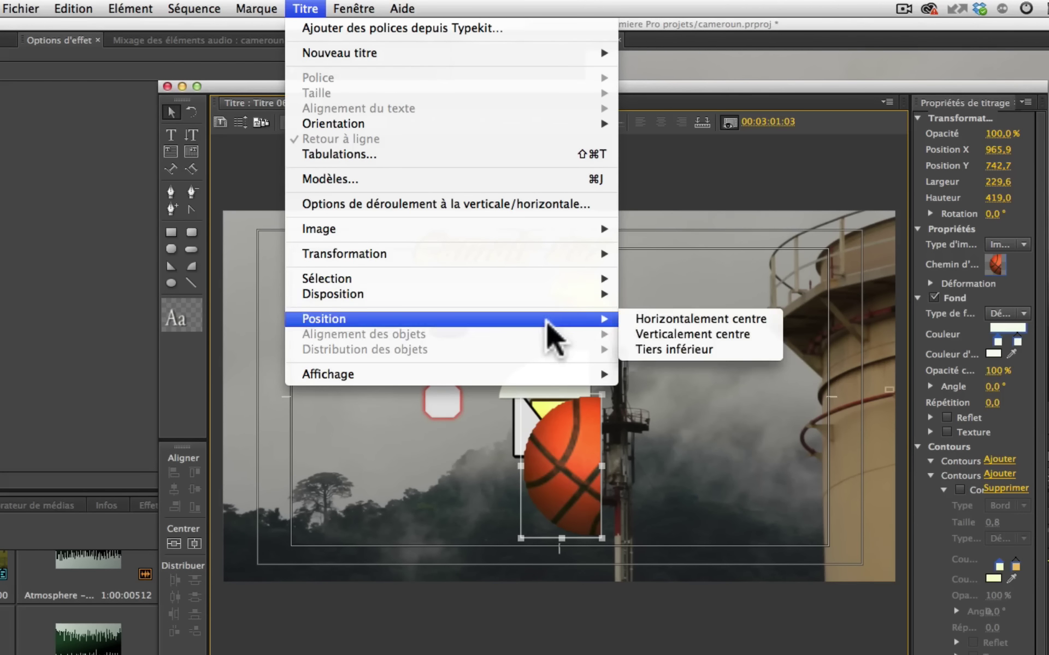
{"action": "mouse_move", "coordinate": [593, 295]}
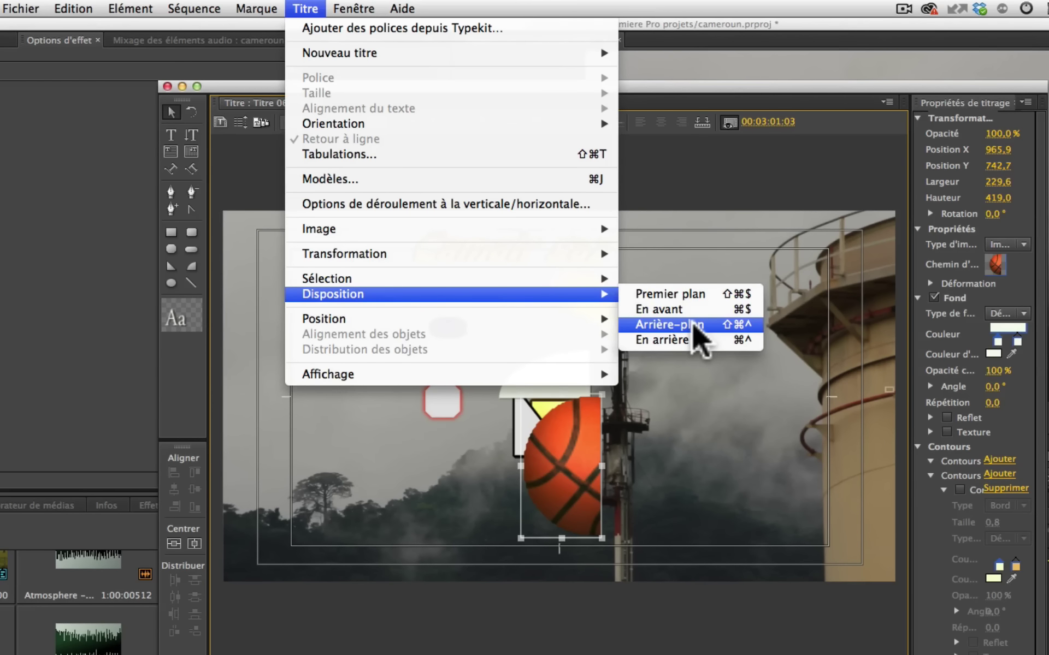
{"action": "left_click", "coordinate": [675, 340]}
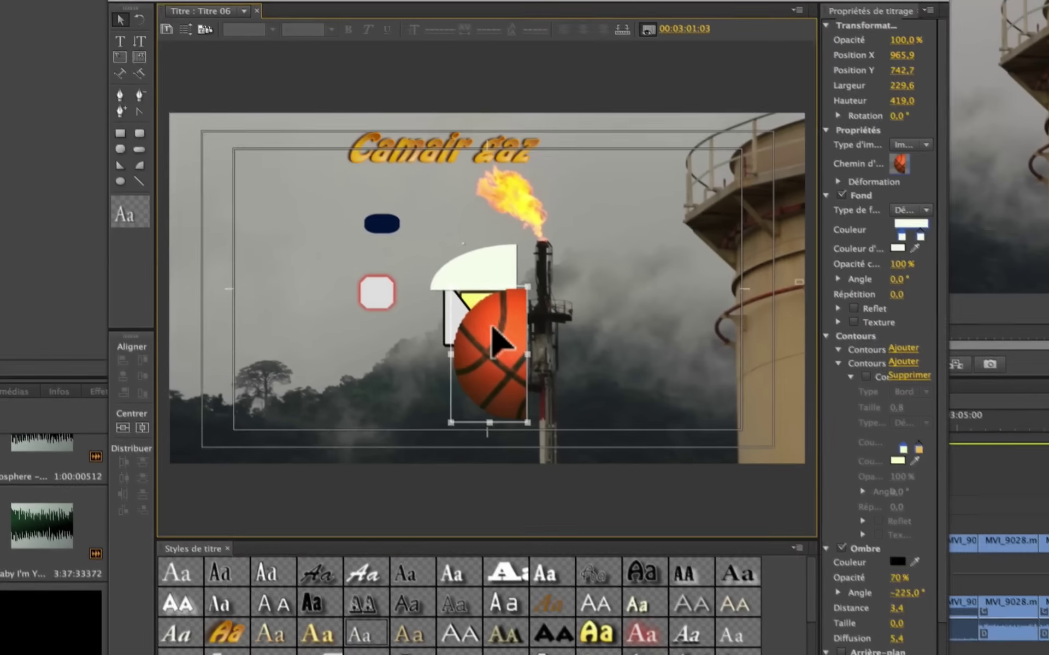
{"action": "right_click", "coordinate": [566, 440]}
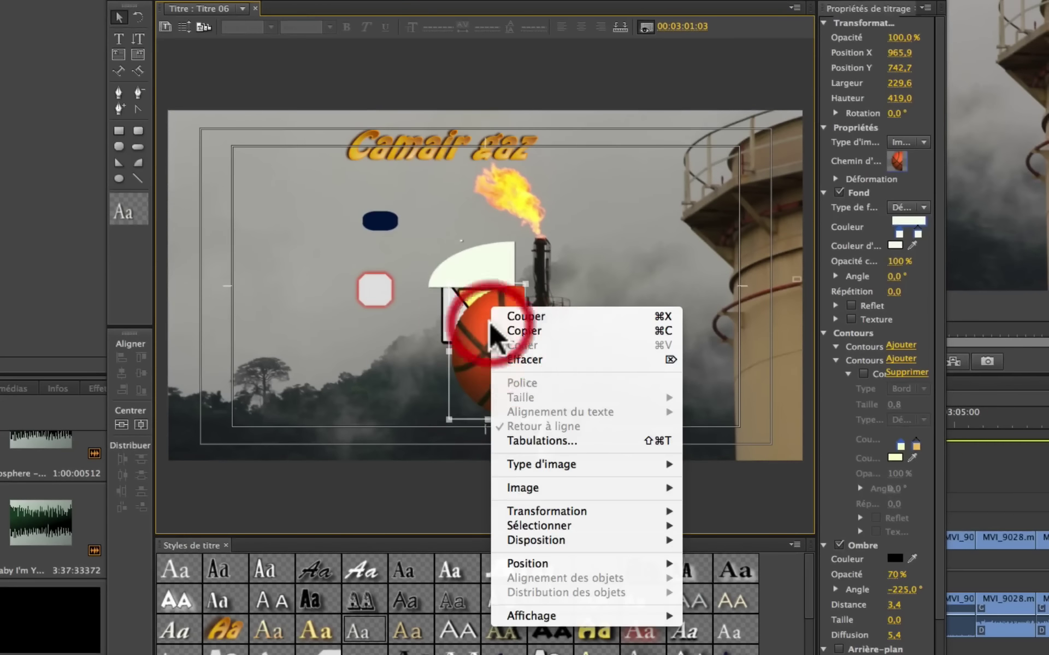
{"action": "mouse_move", "coordinate": [576, 543]}
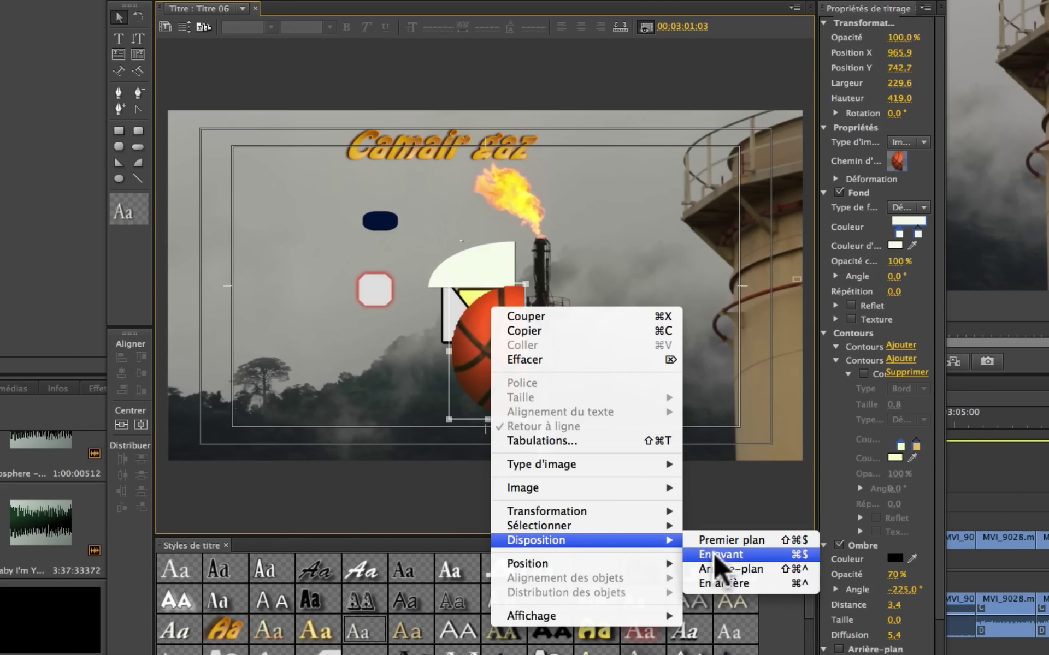
{"action": "left_click", "coordinate": [710, 584]}
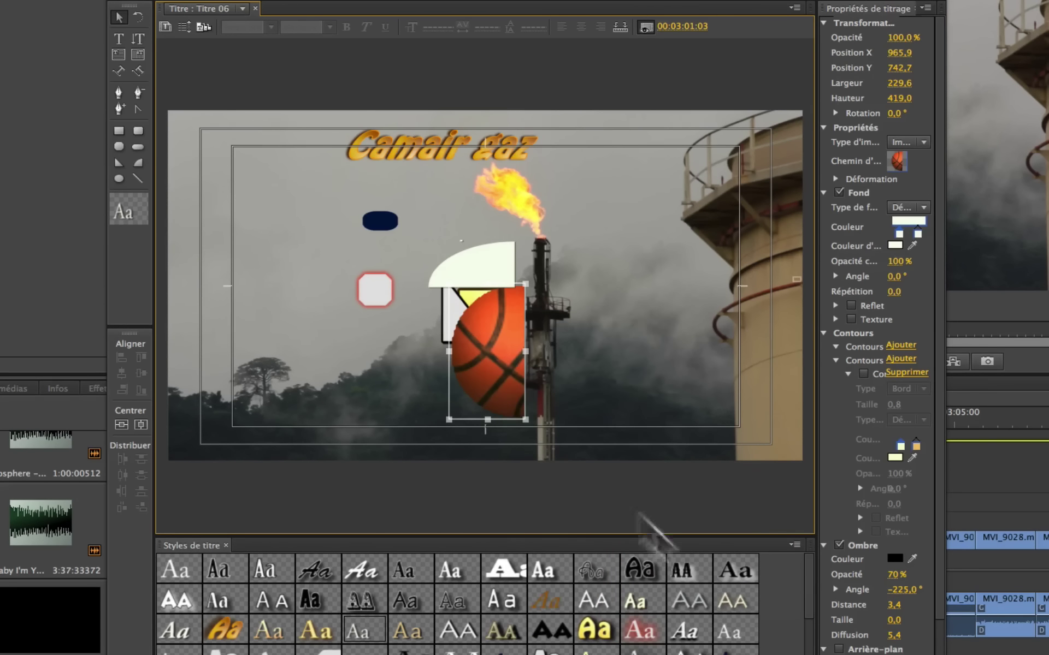
{"action": "right_click", "coordinate": [513, 309]}
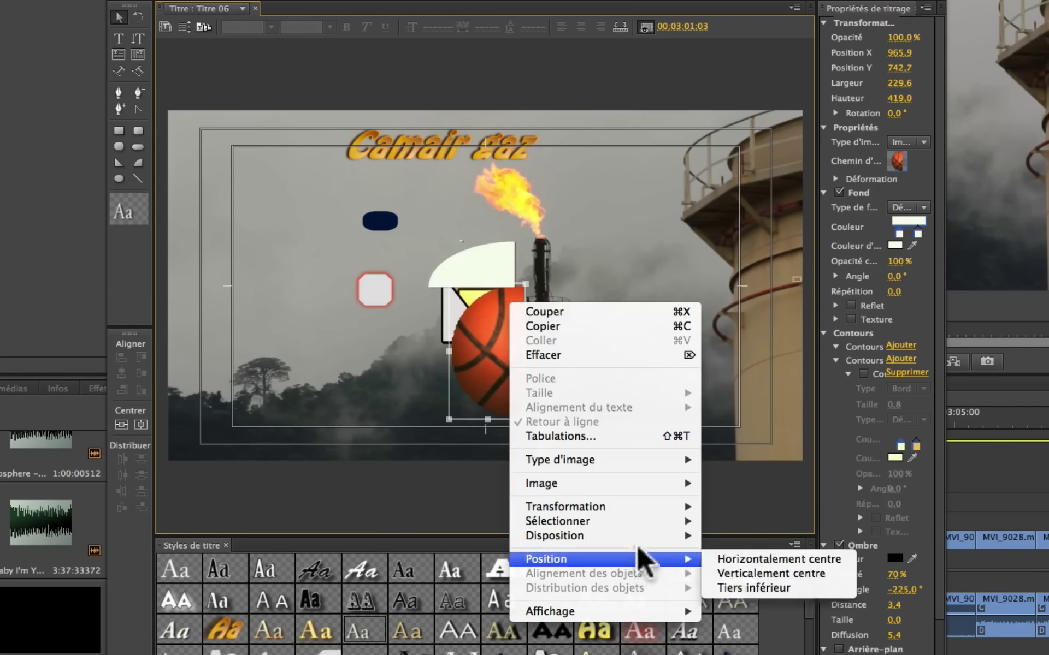
{"action": "mouse_move", "coordinate": [658, 538]}
{"action": "left_click", "coordinate": [732, 579]}
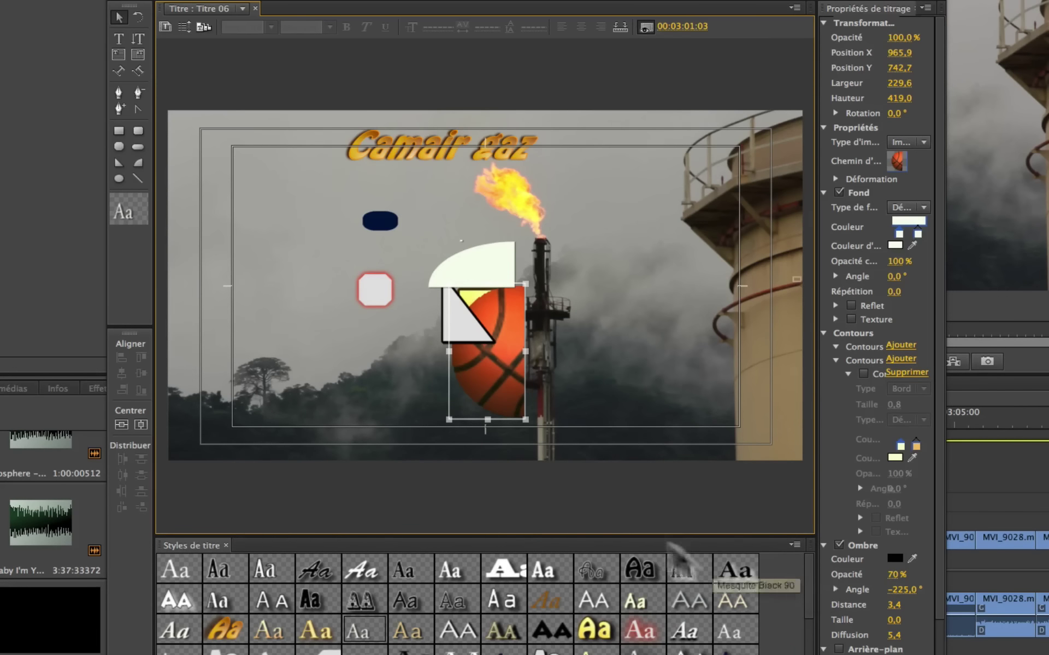
Step: Send the basketball image to the very back, behind the yellow rectangle
{"action": "right_click", "coordinate": [506, 288]}
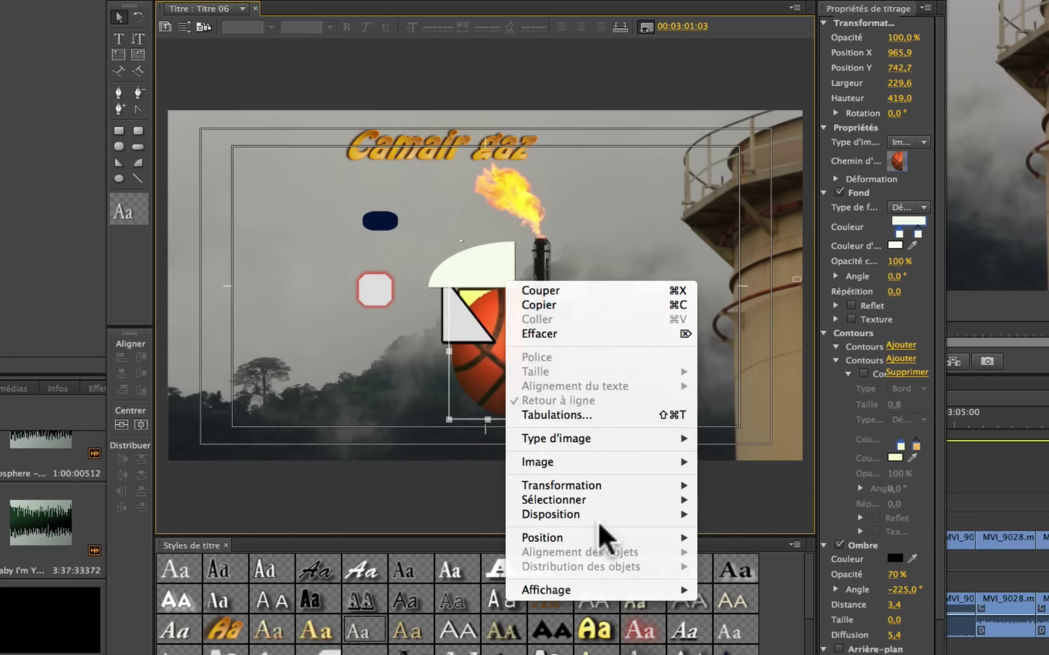
{"action": "mouse_move", "coordinate": [600, 519]}
{"action": "left_click", "coordinate": [754, 543]}
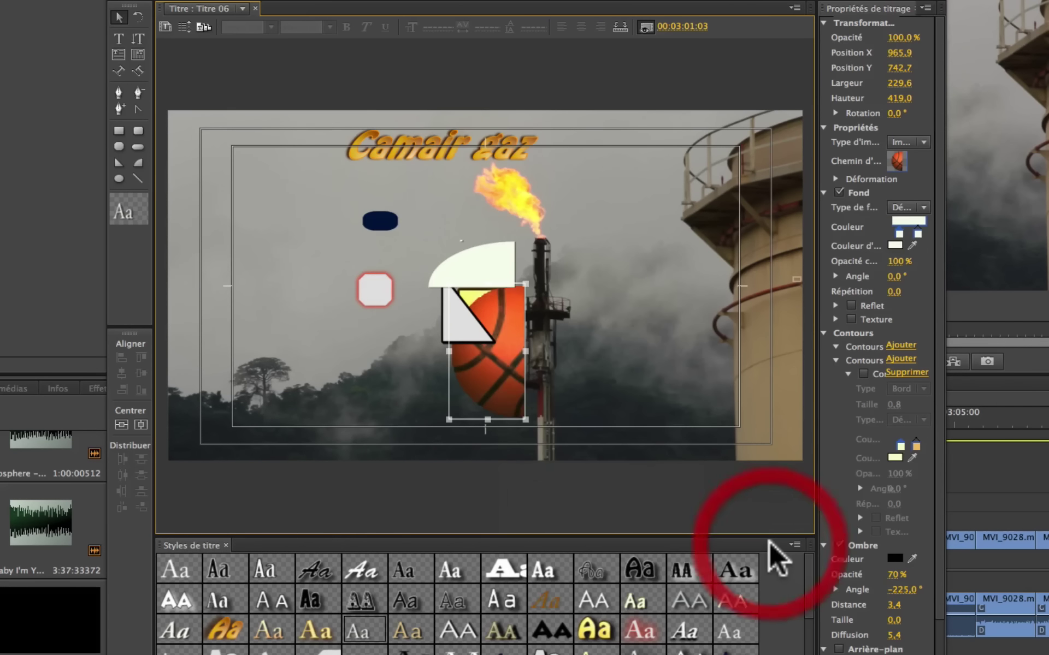
Step: Bring the basketball image to the very front, above the triangle and the yellow rectangle
{"action": "right_click", "coordinate": [488, 370]}
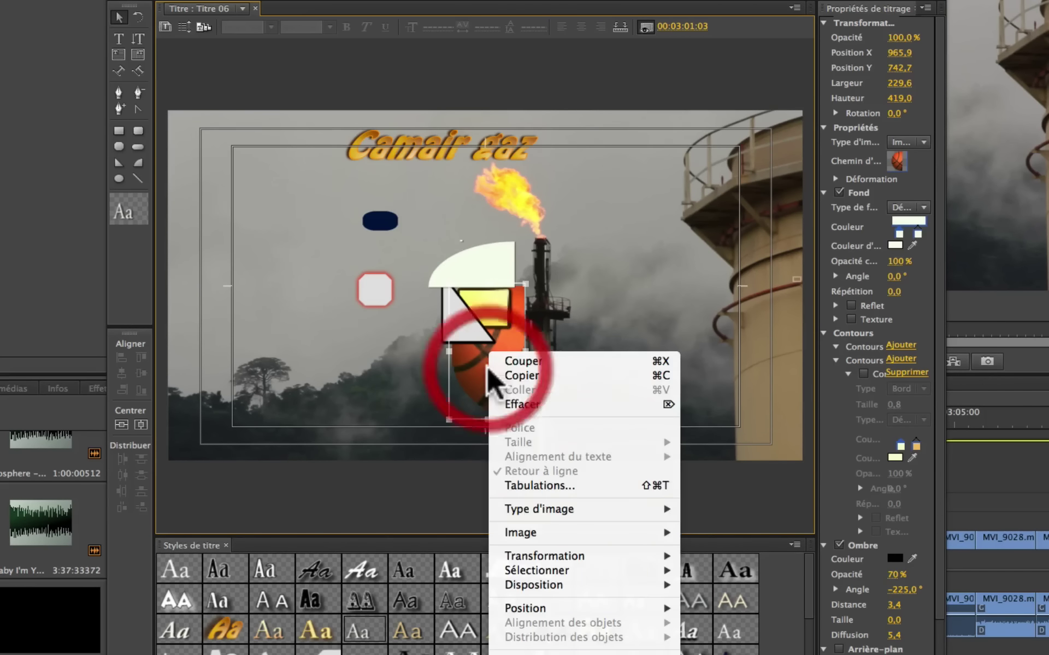
{"action": "mouse_move", "coordinate": [601, 527]}
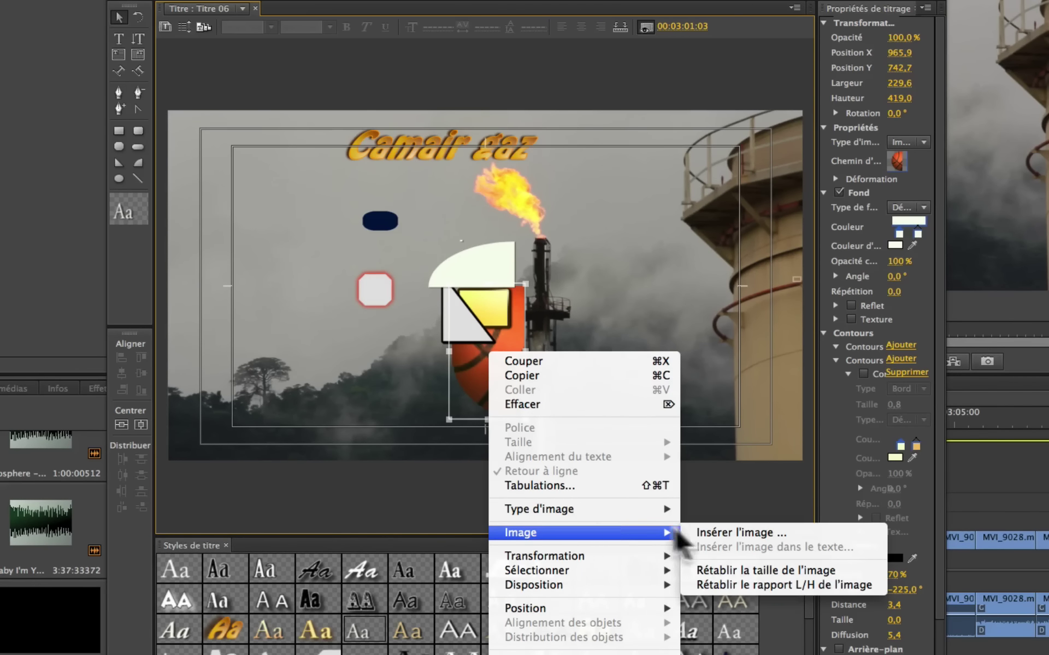
{"action": "mouse_move", "coordinate": [601, 585]}
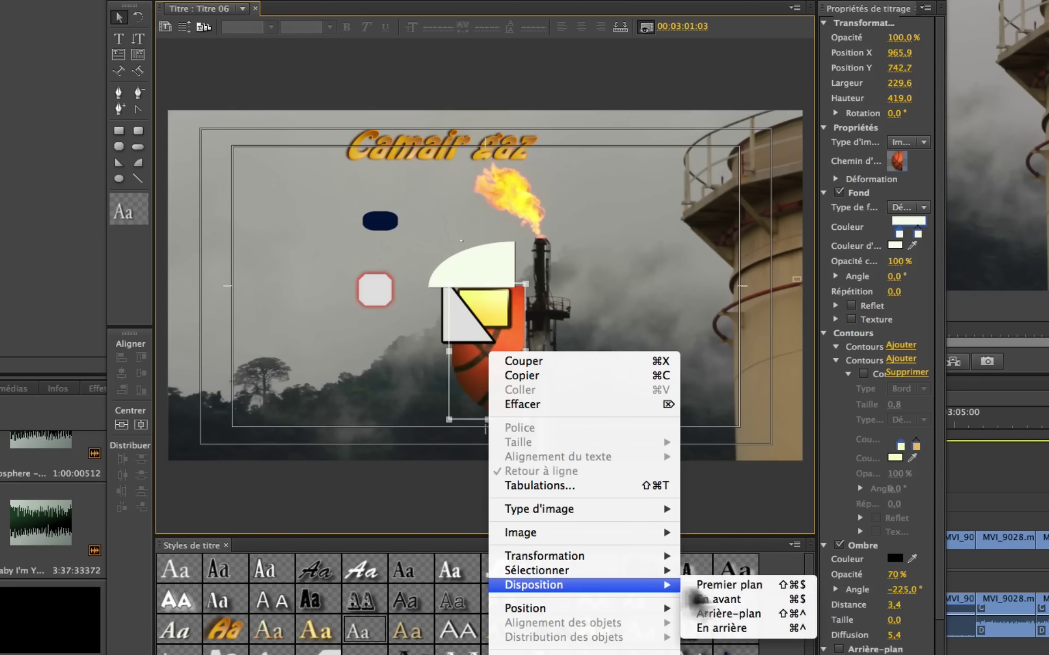
{"action": "left_click", "coordinate": [708, 588]}
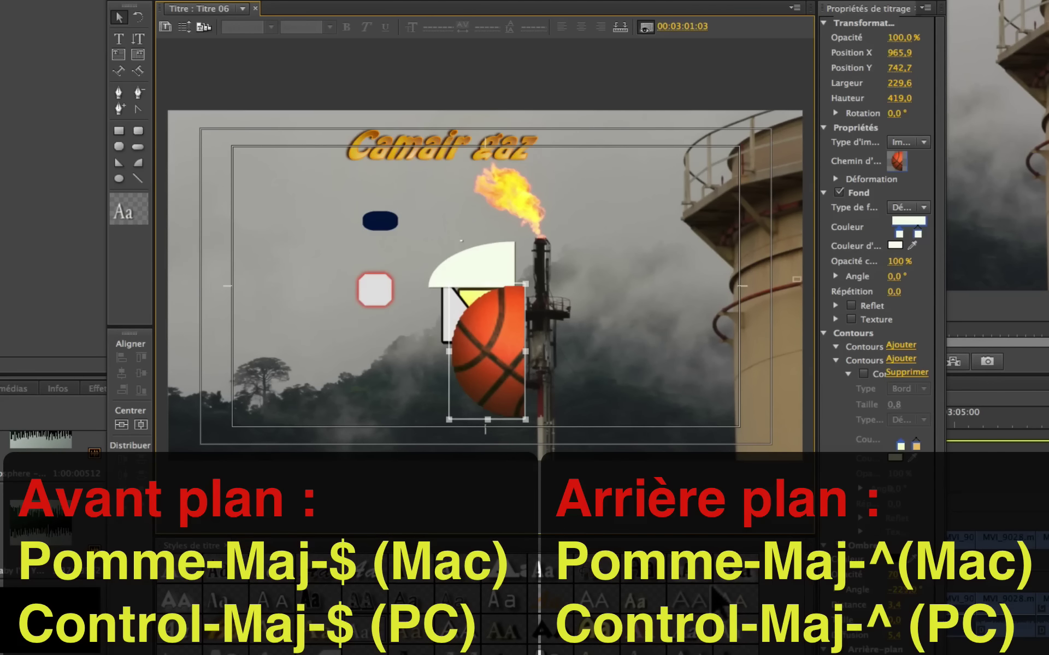
Step: Send the basketball image to the back, bring it to the front, and send it to the back again
{"action": "key", "text": "ctrl+shift+bracketleft"}
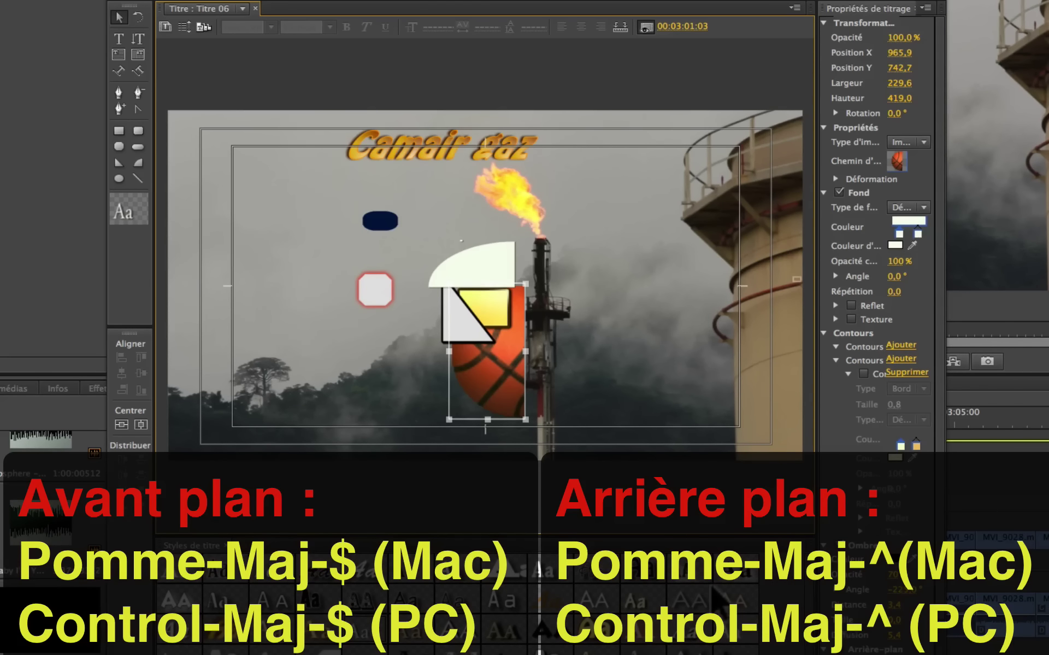
{"action": "key", "text": "ctrl+shift+dollar"}
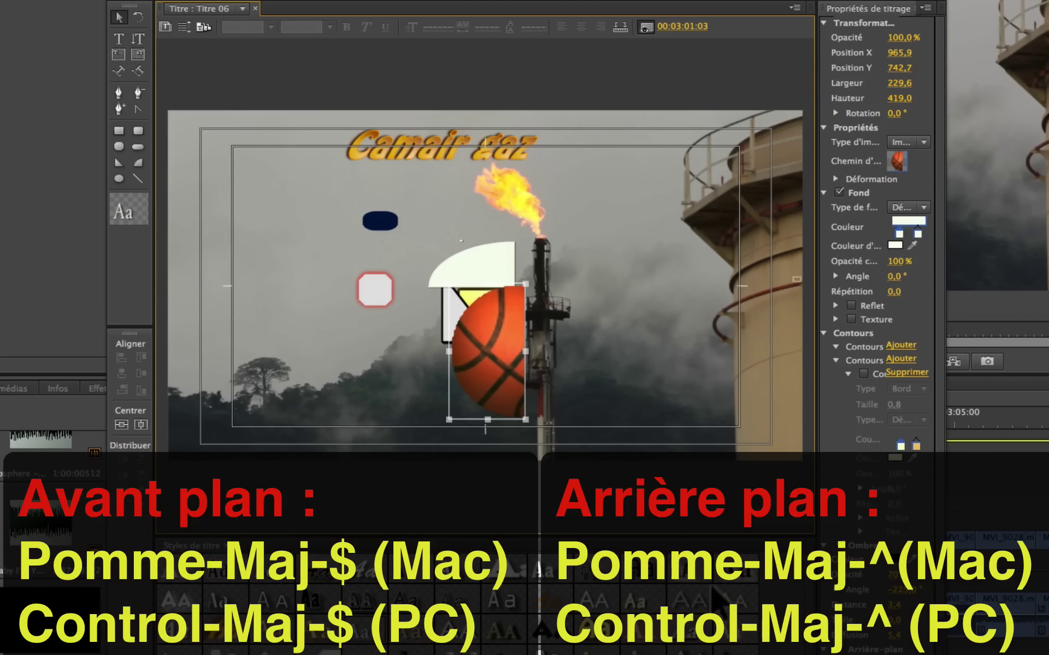
{"action": "key", "text": "ctrl+shift+asciicircum"}
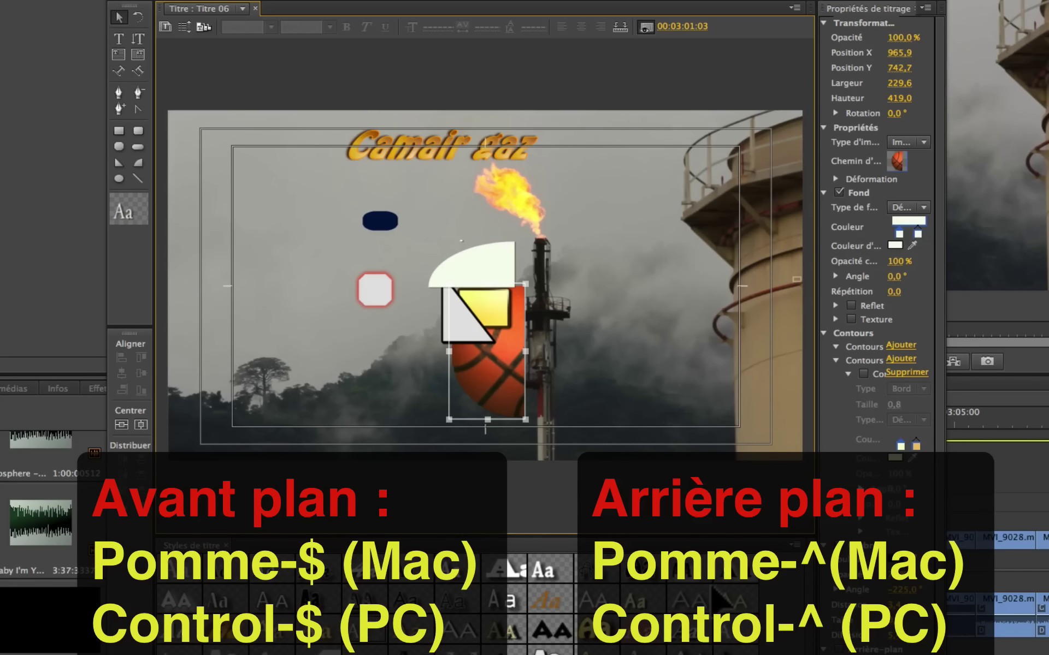
Step: Shift the basketball image forward and backward through the overlapping shapes one level at a time, ending with a forward move
{"action": "key", "text": "super+dollar"}
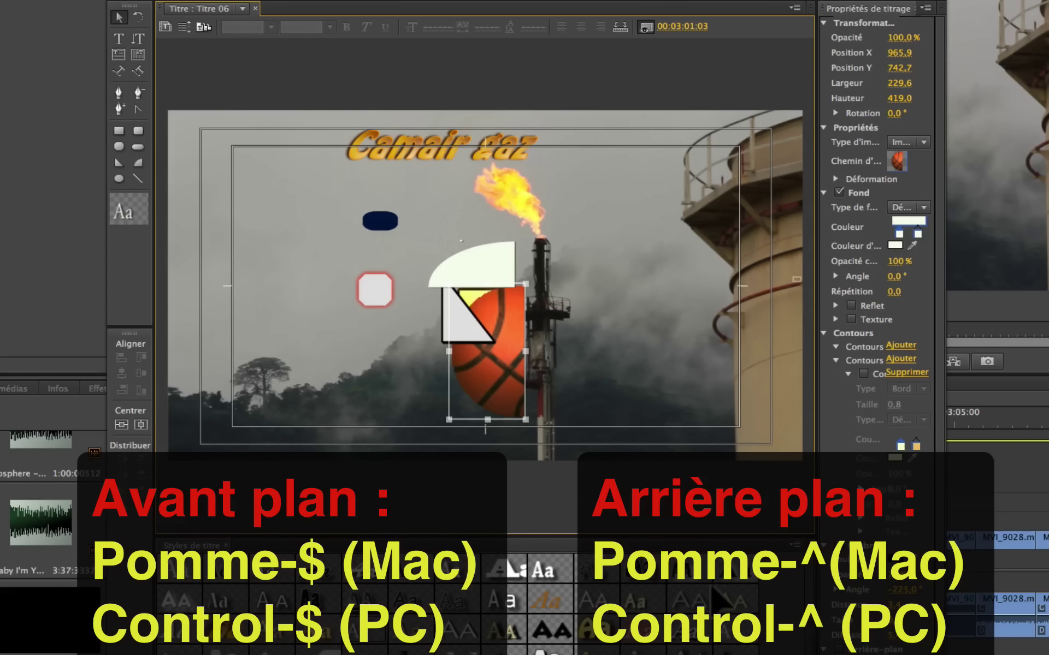
{"action": "key", "text": "super+dollar"}
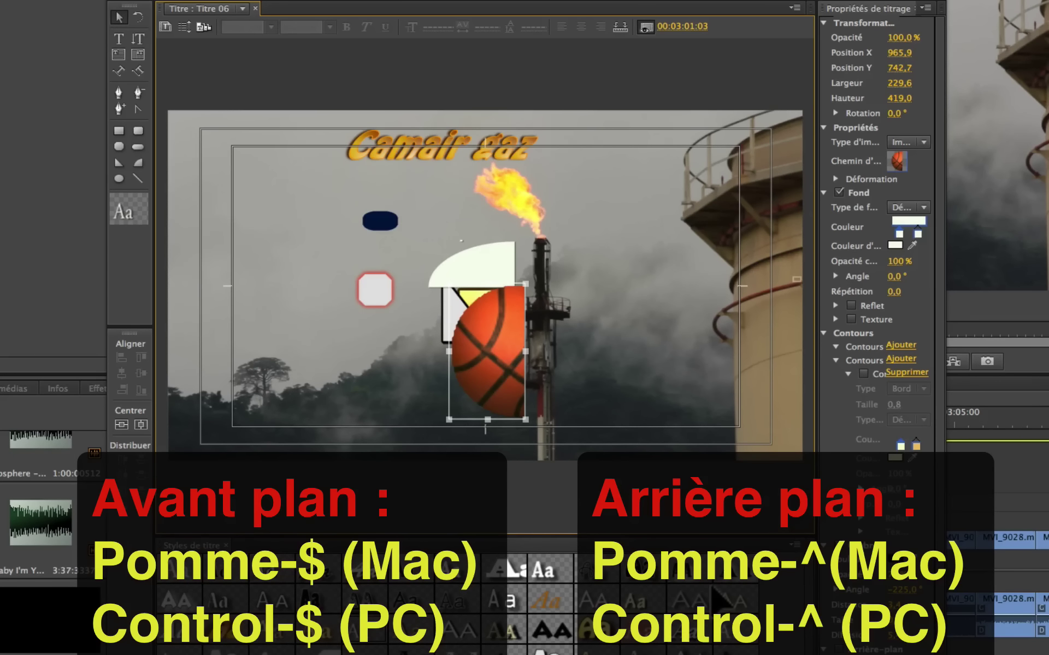
{"action": "key", "text": "super+asciicircum"}
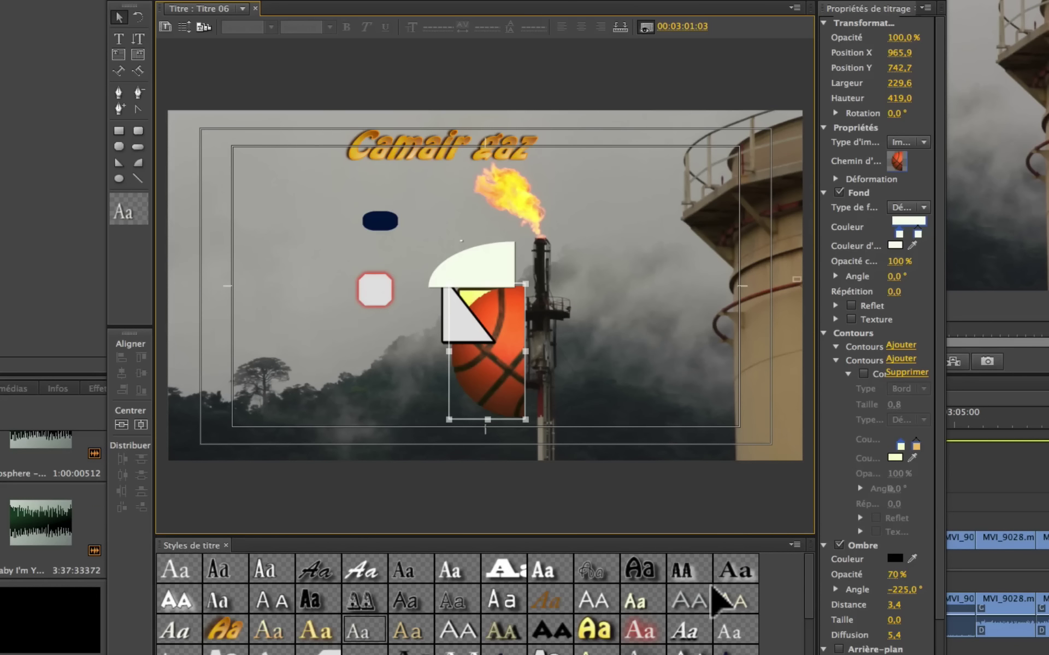
{"action": "key", "text": "super+asciicircum"}
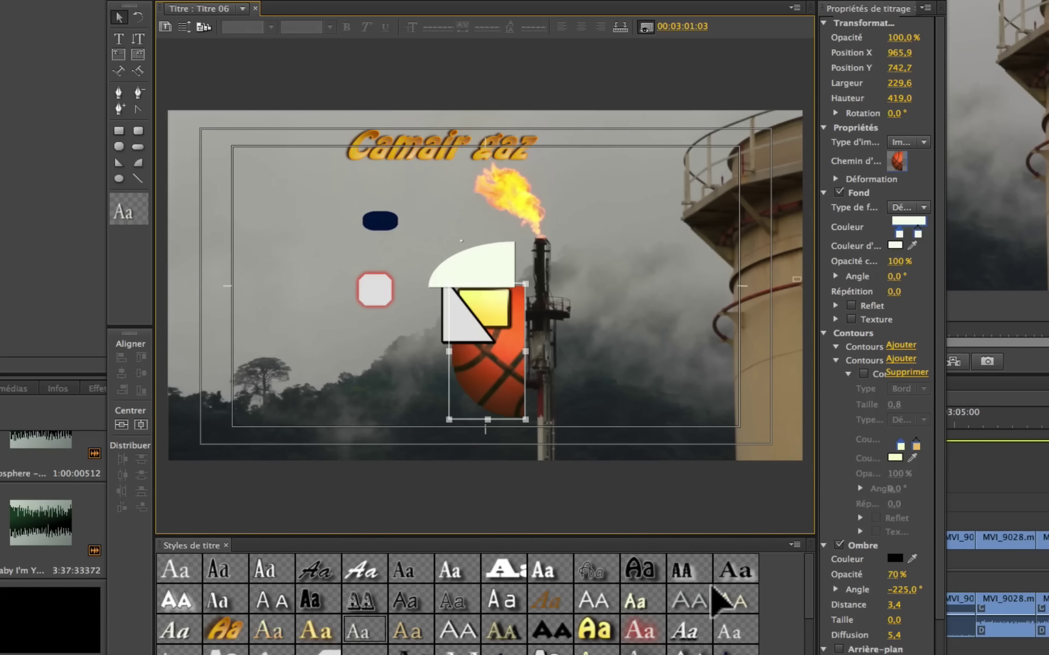
{"action": "key", "text": "super+dollar"}
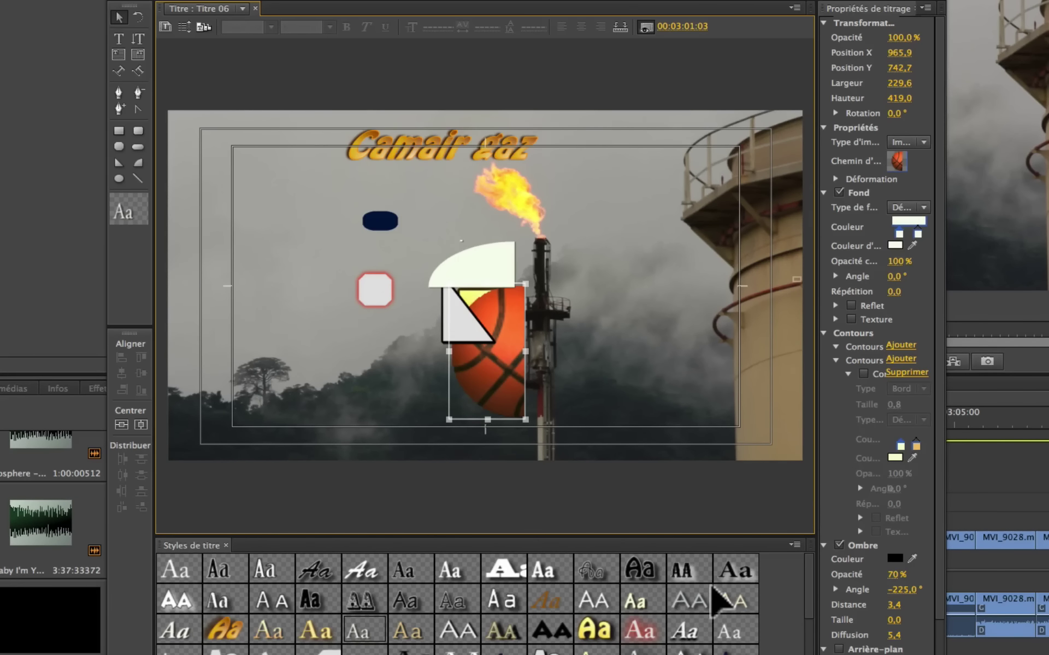
{"action": "key", "text": "super+dollar"}
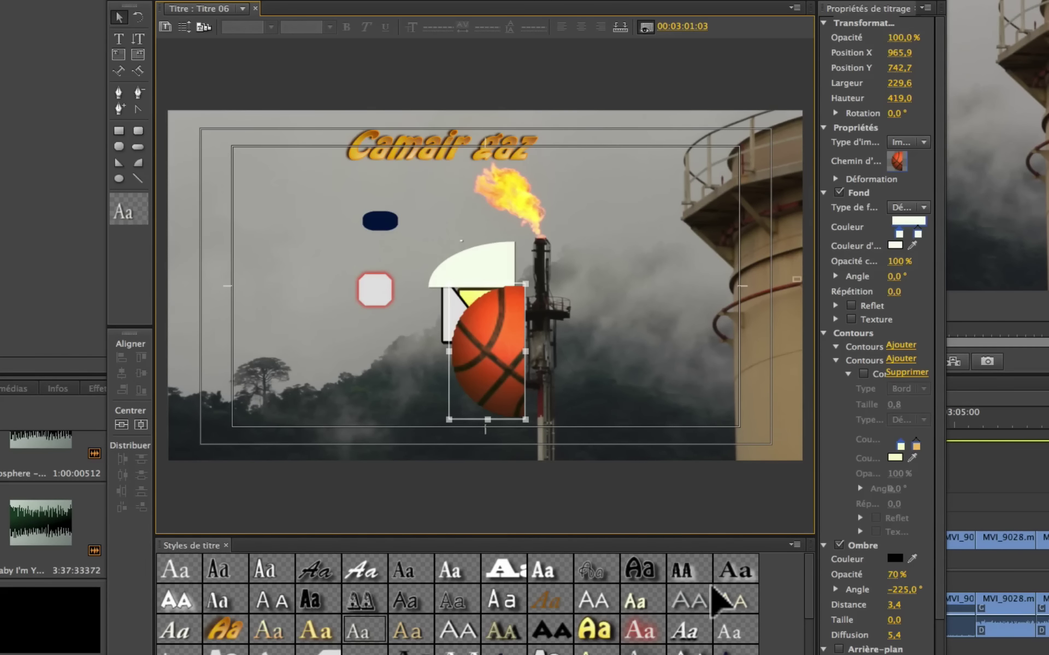
{"action": "key", "text": "super+asciicircum"}
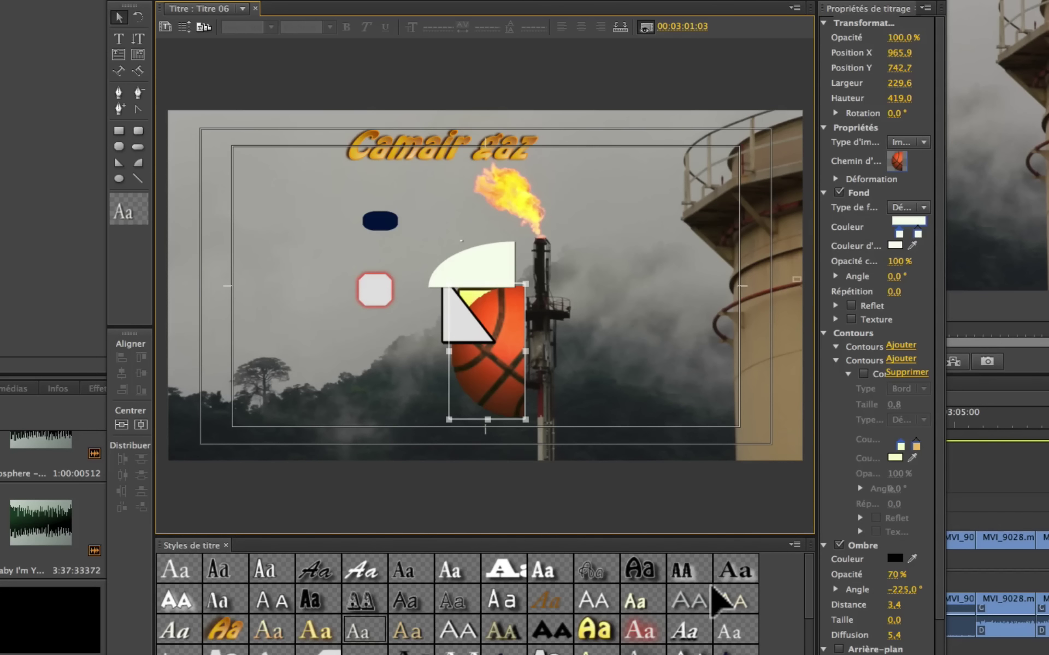
{"action": "key", "text": "super+asciicircum"}
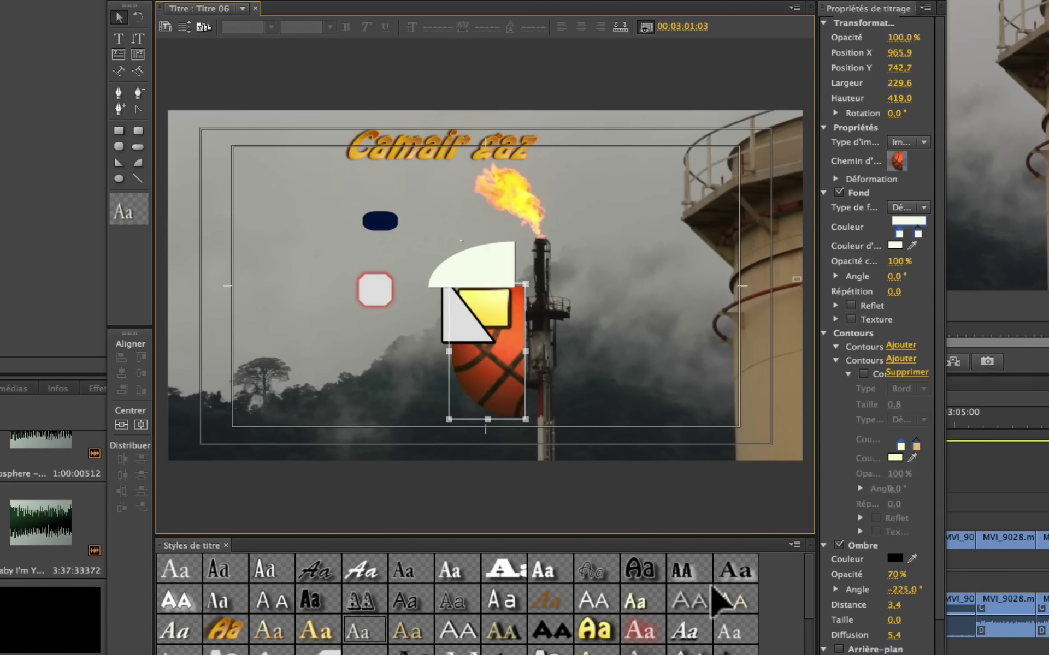
{"action": "key", "text": "super+dollar"}
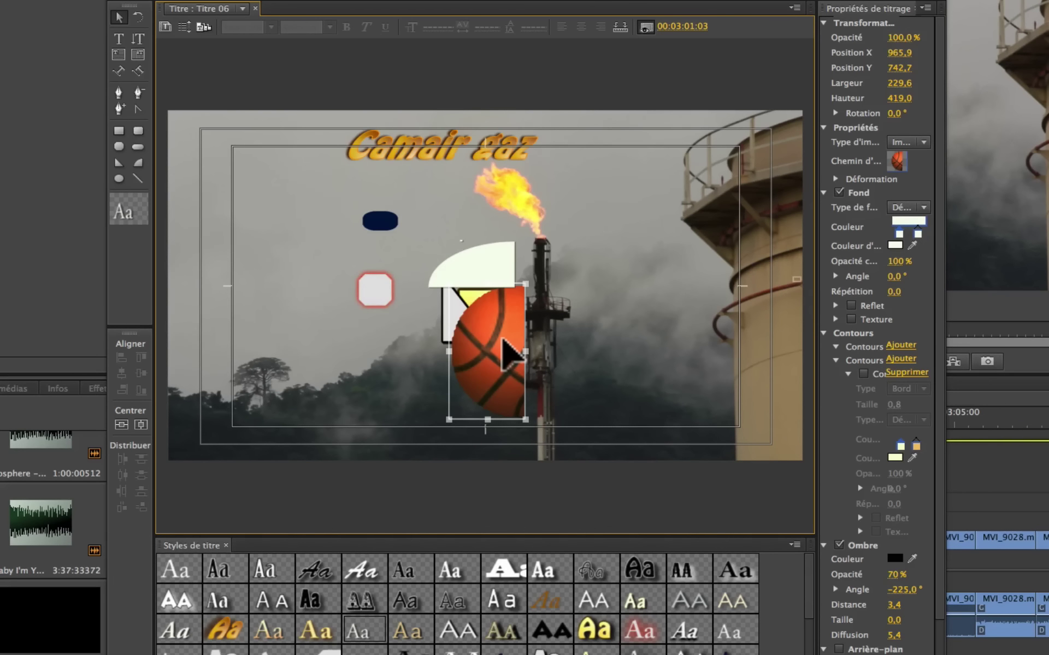
Step: Delete the basketball image and all the geometric shapes, leaving only the Camair gaz text in the title
{"action": "left_click_drag", "start_coordinate": [344, 199], "coordinate": [515, 340]}
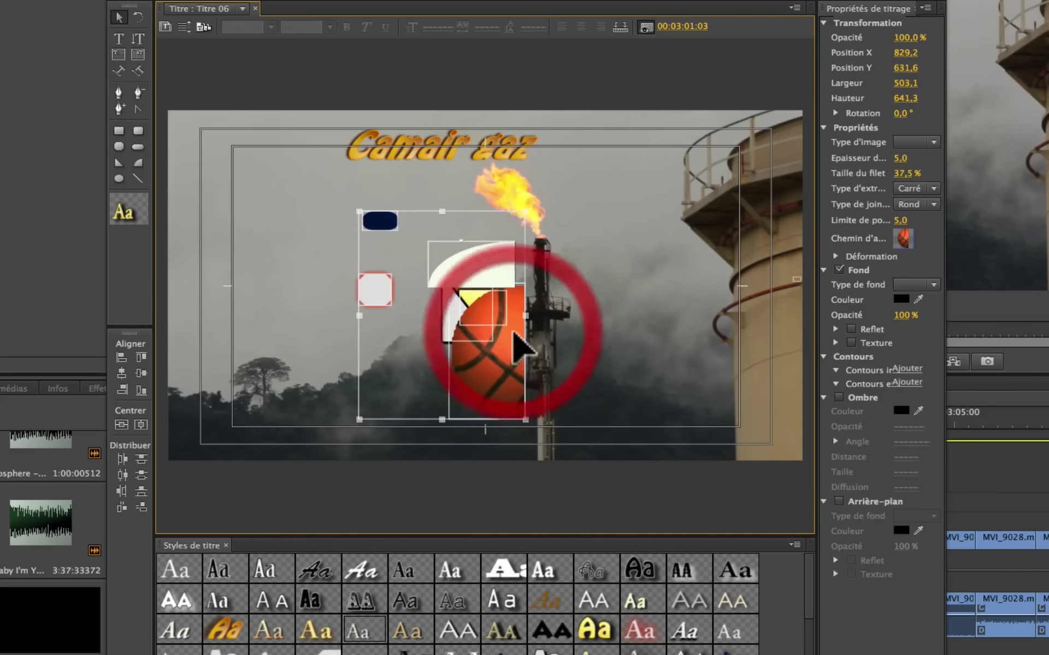
{"action": "key", "text": "Delete"}
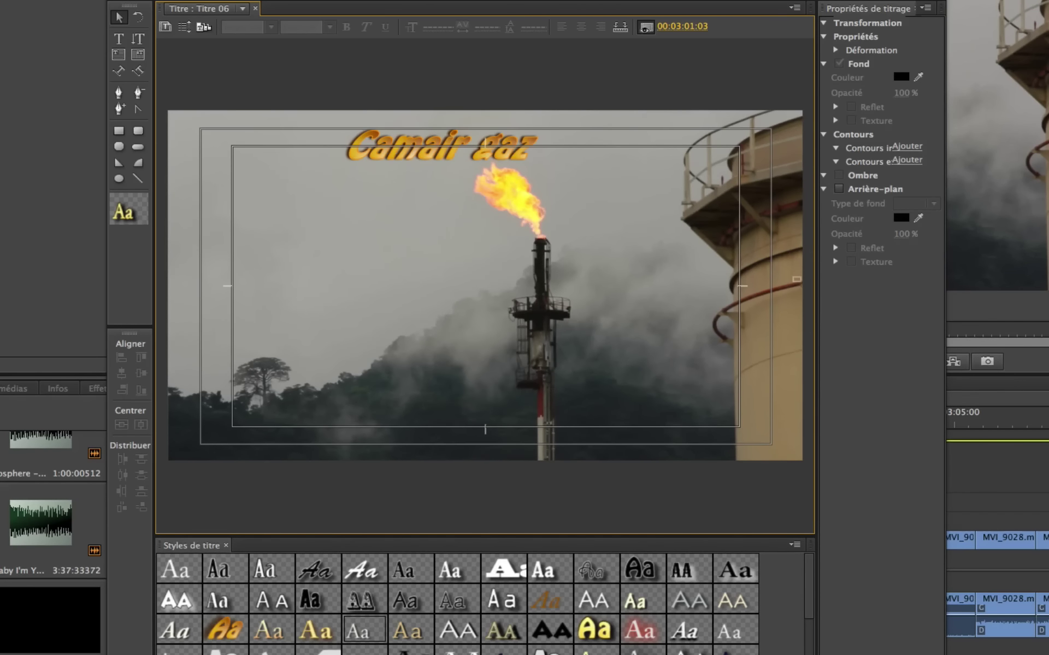
Step: Insert the image Stop Sign Logo.tga into the title and apply the plain white style with a black outer stroke to it
{"action": "left_click", "coordinate": [289, 12]}
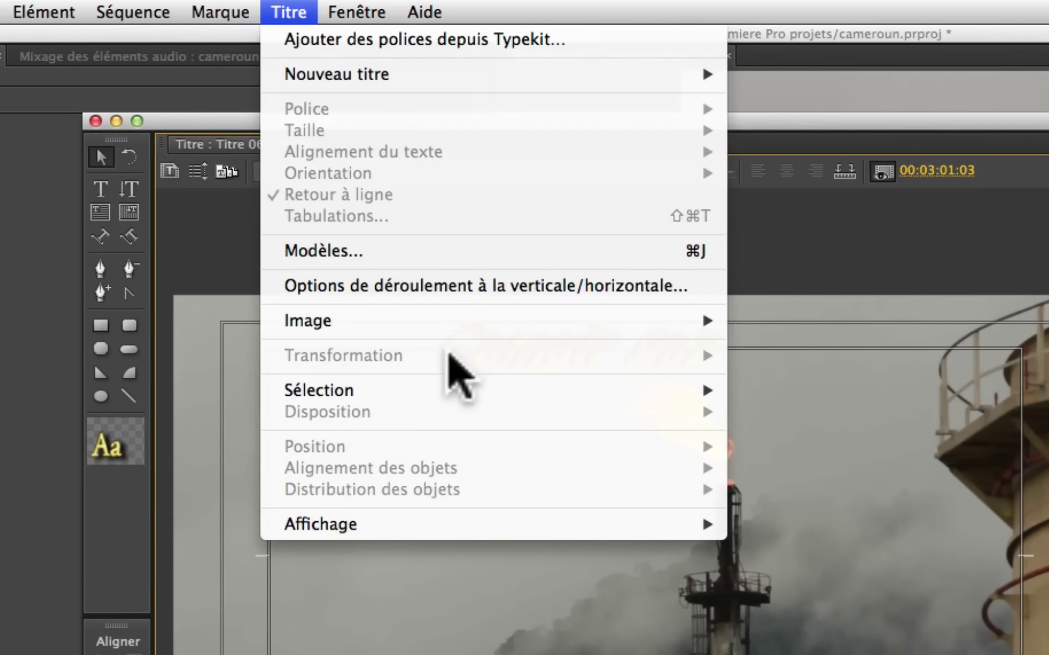
{"action": "mouse_move", "coordinate": [478, 342]}
{"action": "left_click", "coordinate": [793, 323]}
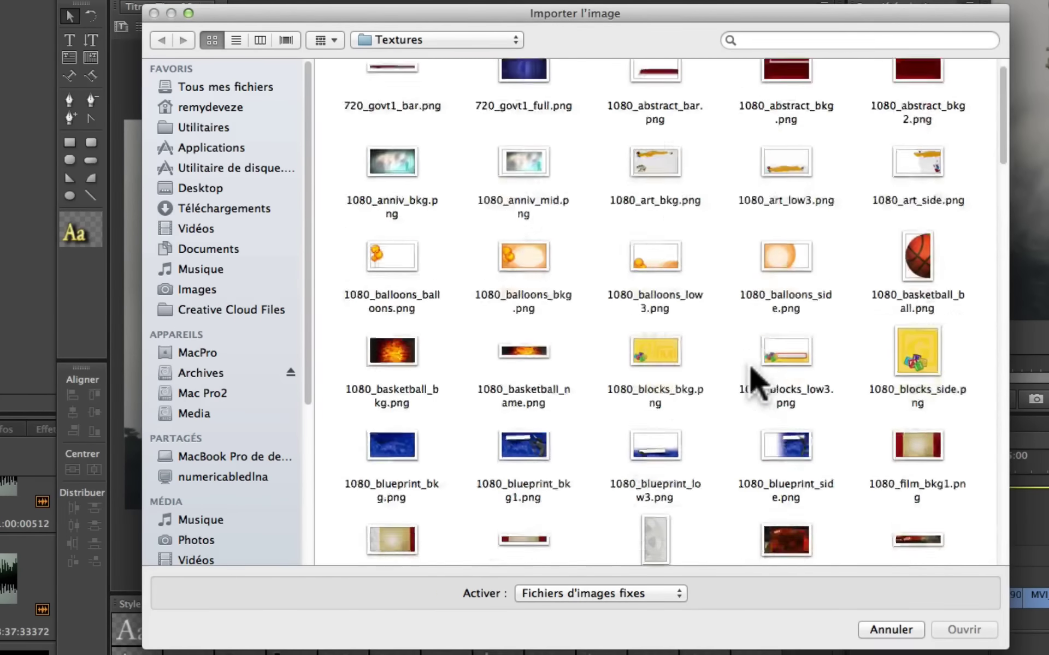
{"action": "scroll", "coordinate": [751, 370], "scroll_direction": "down", "scroll_amount": 20}
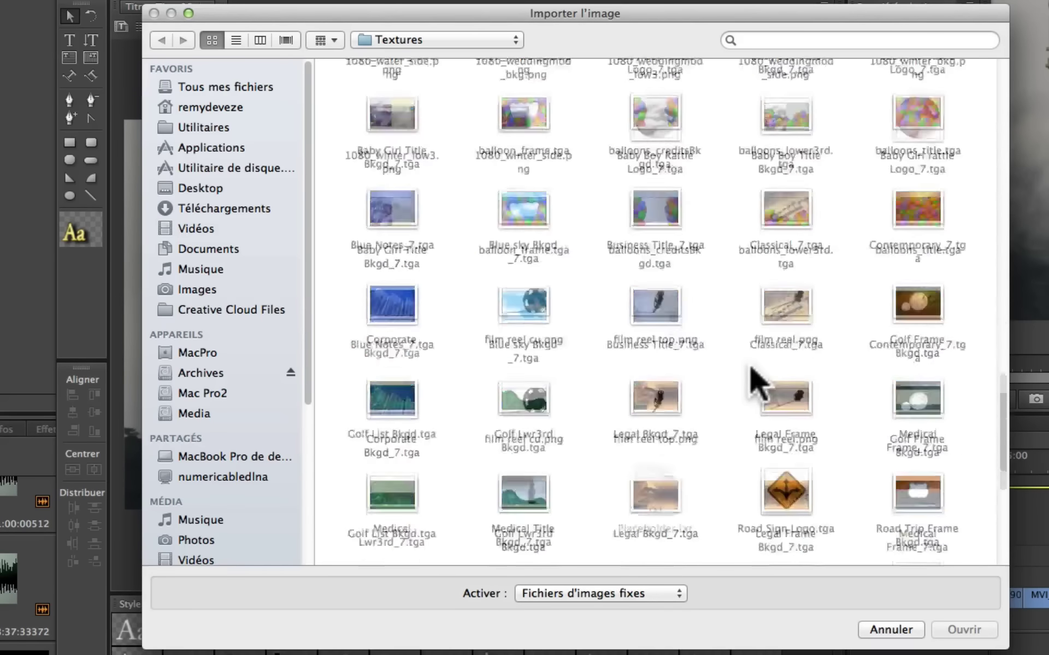
{"action": "left_click", "coordinate": [939, 246]}
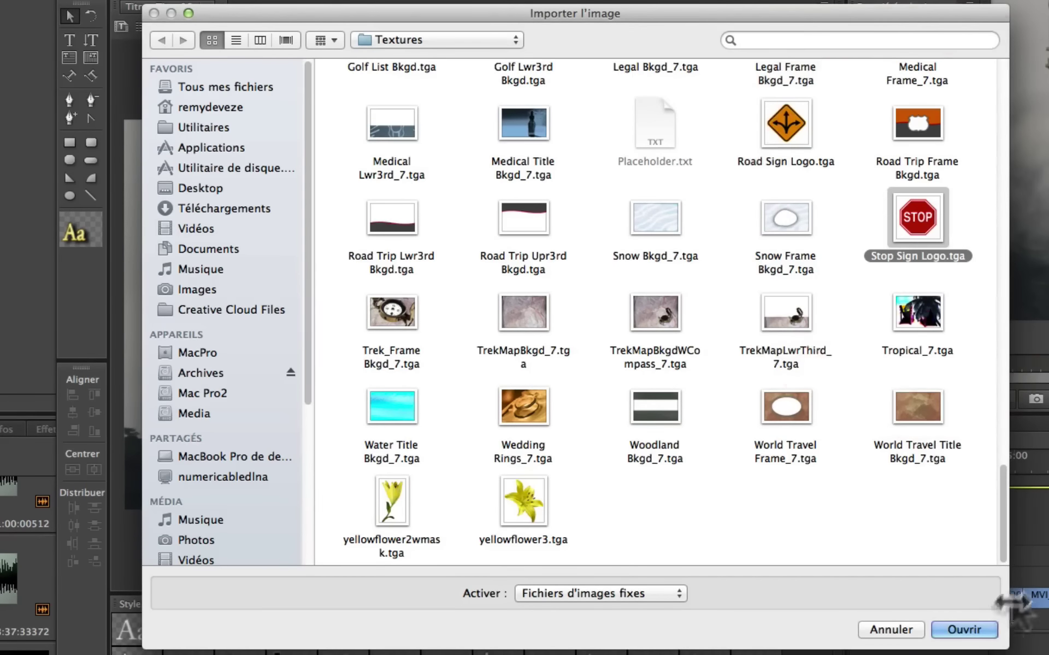
{"action": "left_click", "coordinate": [962, 630]}
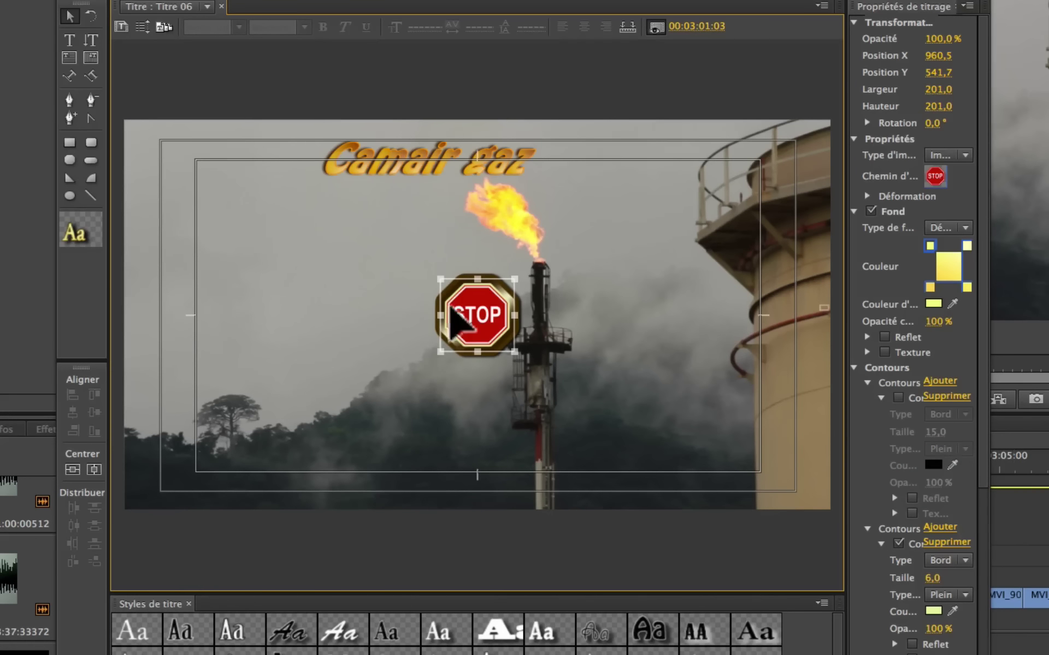
{"action": "left_click", "coordinate": [239, 630]}
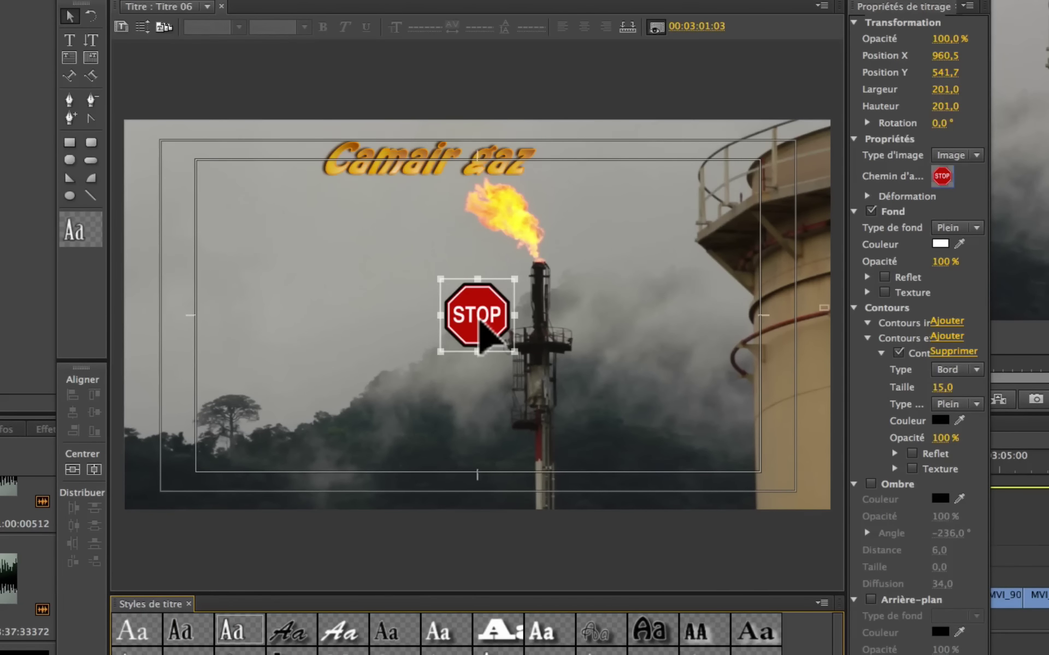
Step: Duplicate the stop sign and place the copies to the left, to the right, above and to the lower right of the centre sign
{"action": "left_click_drag", "start_coordinate": [480, 321], "coordinate": [309, 323]}
{"action": "left_click", "coordinate": [475, 325]}
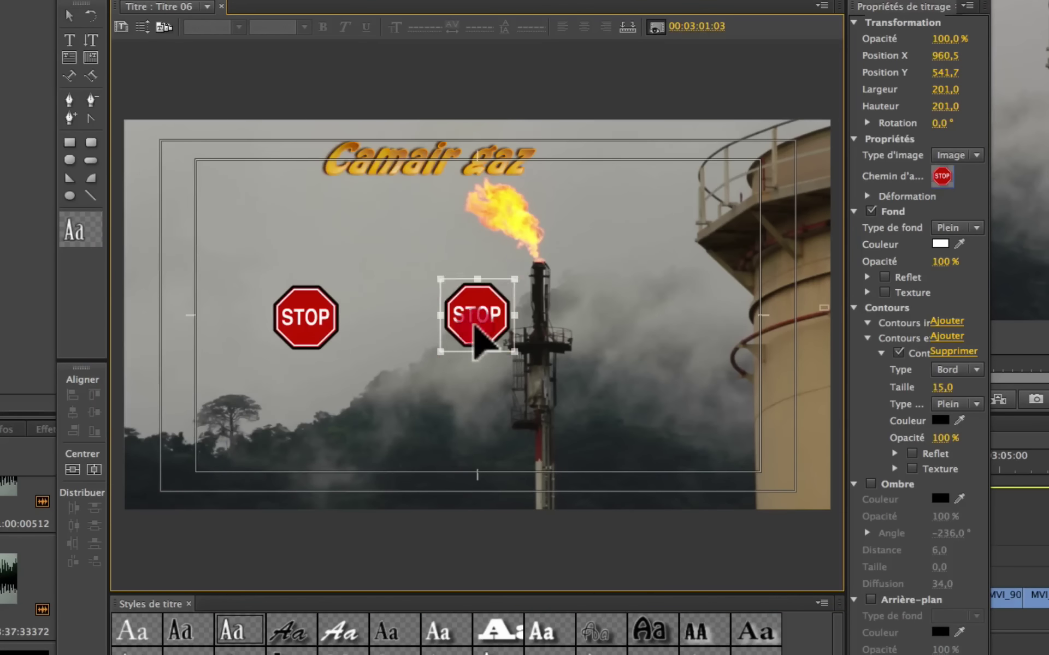
{"action": "left_click_drag", "start_coordinate": [474, 325], "coordinate": [664, 344]}
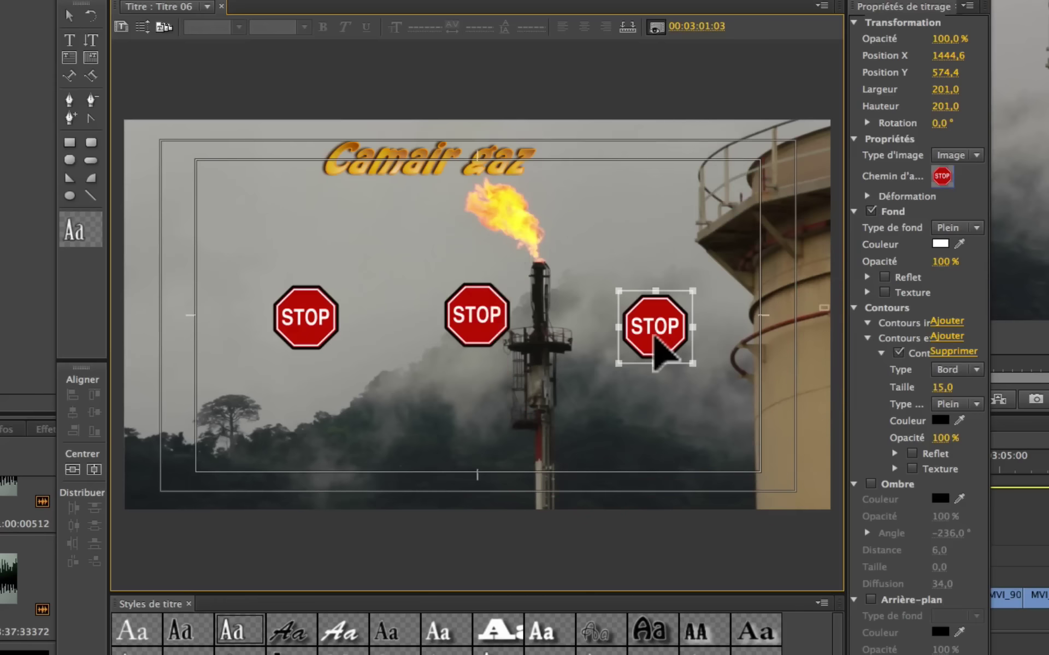
{"action": "left_click_drag", "start_coordinate": [480, 316], "coordinate": [475, 173]}
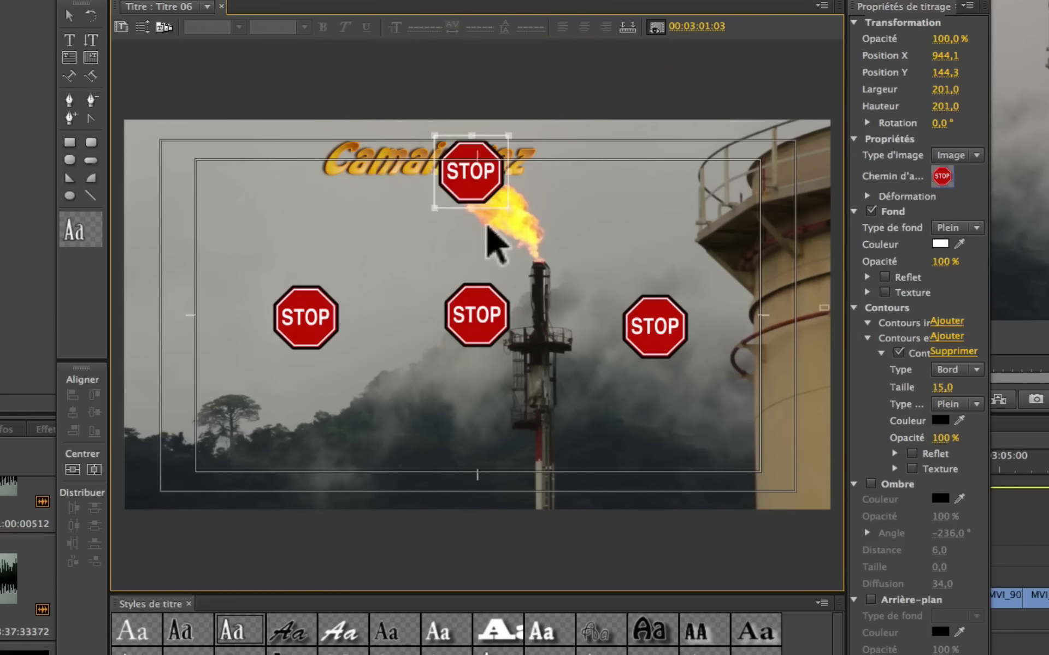
{"action": "left_click_drag", "start_coordinate": [480, 320], "coordinate": [553, 412]}
Step: Reposition the left stop sign to about X 577, Y 453, the right one to about X 1510, Y 453, and lower the upper one below the text
{"action": "left_click_drag", "start_coordinate": [328, 295], "coordinate": [359, 261]}
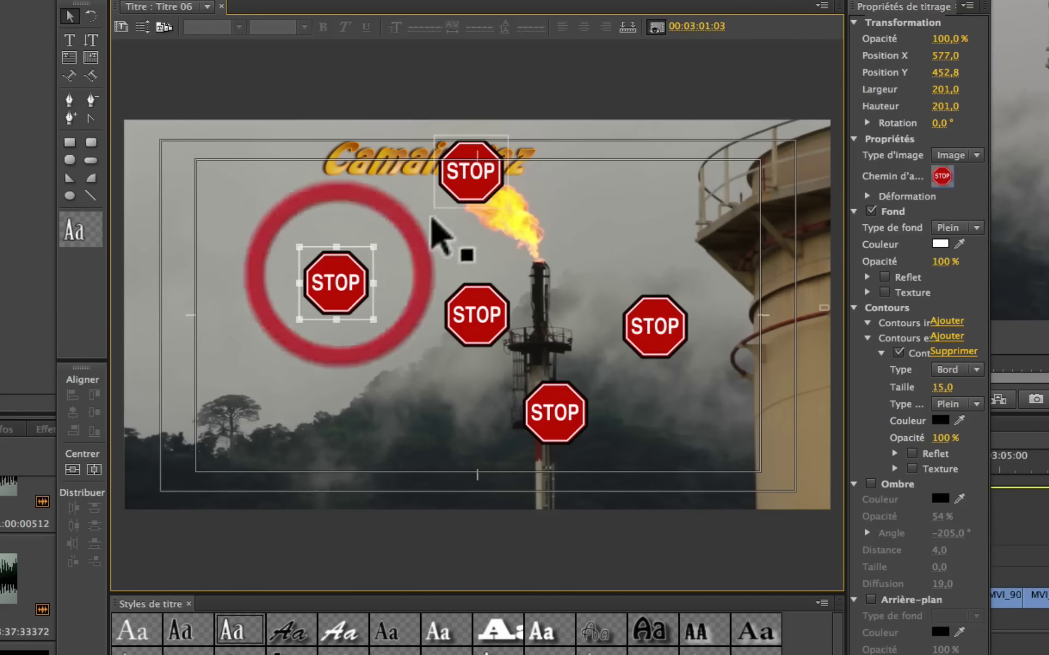
{"action": "left_click", "coordinate": [469, 201]}
{"action": "left_click_drag", "start_coordinate": [471, 200], "coordinate": [472, 236]}
{"action": "left_click_drag", "start_coordinate": [650, 312], "coordinate": [653, 258]}
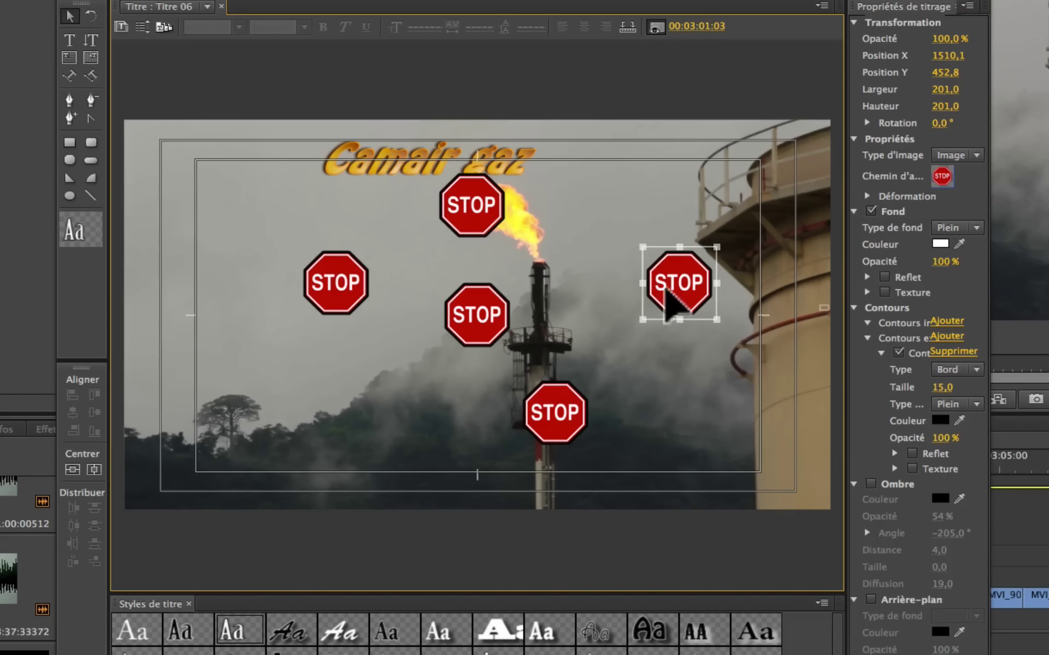
Step: Centre the right stop sign vertically and horizontally in the frame, and move it to the lower left at about X 411, Y 796
{"action": "left_click", "coordinate": [74, 470]}
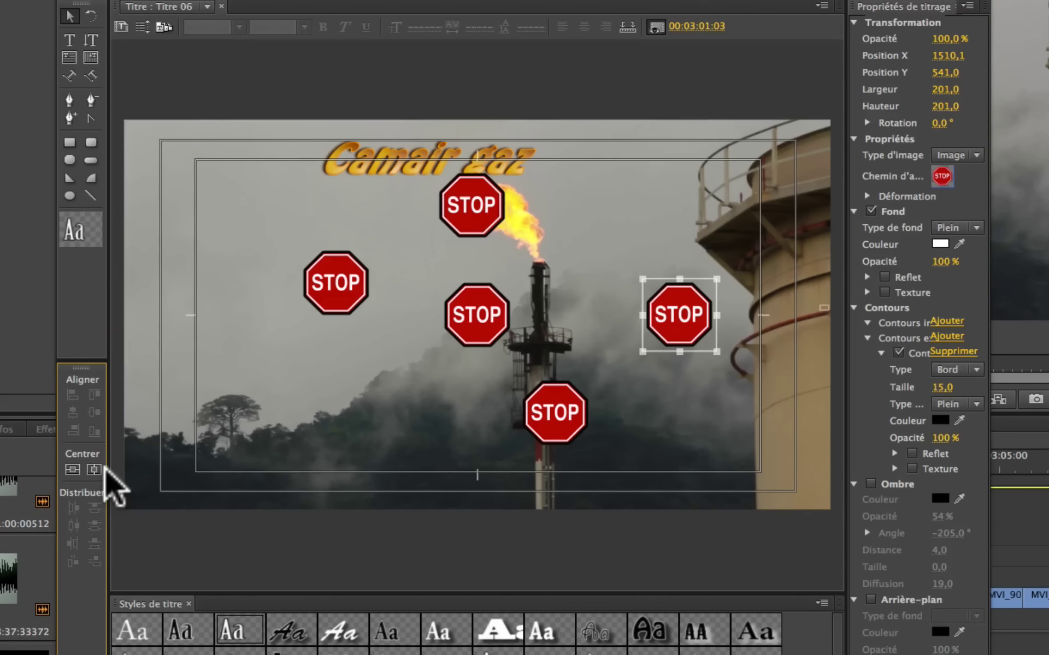
{"action": "left_click", "coordinate": [94, 469]}
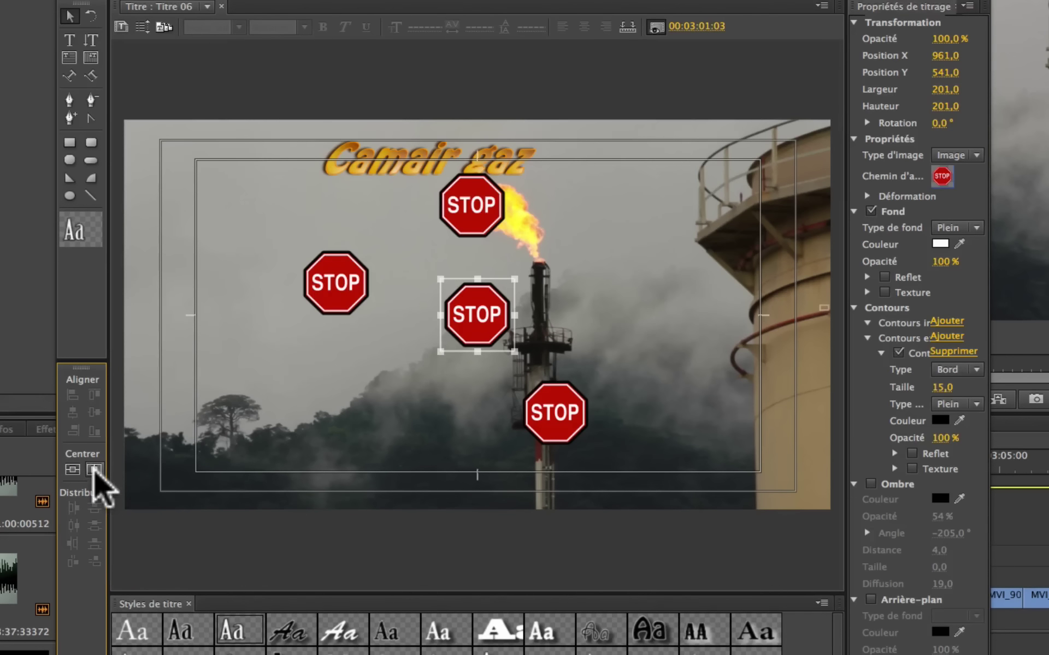
{"action": "left_click_drag", "start_coordinate": [488, 322], "coordinate": [286, 415]}
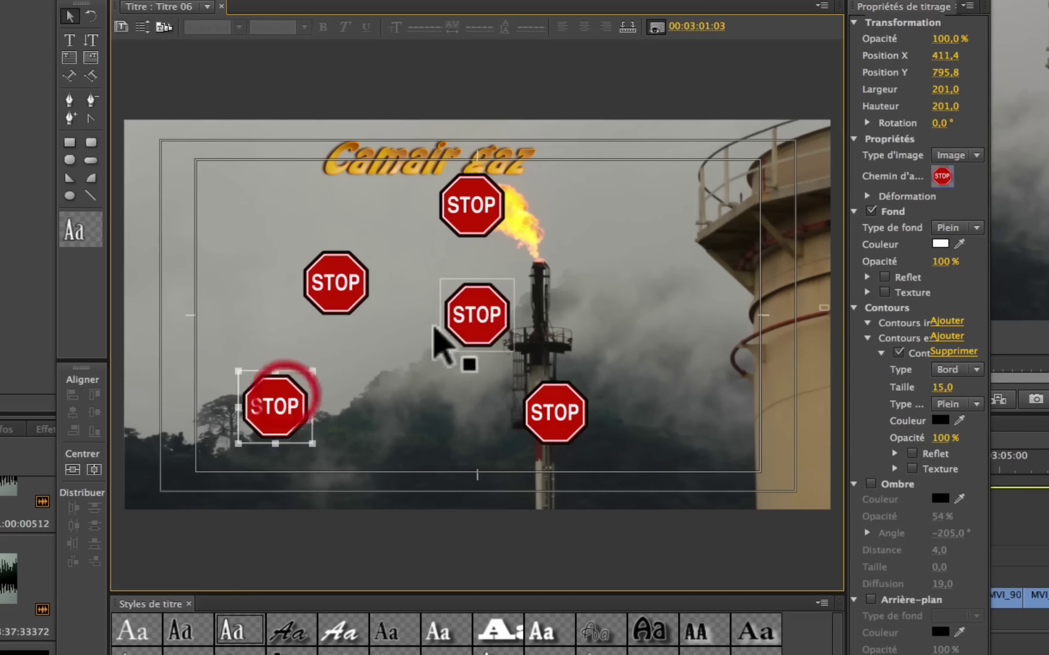
Step: Move the middle stop sign to the upper right at about X 1367, Y 348, and centre it in the frame vertically and horizontally
{"action": "left_click", "coordinate": [475, 312]}
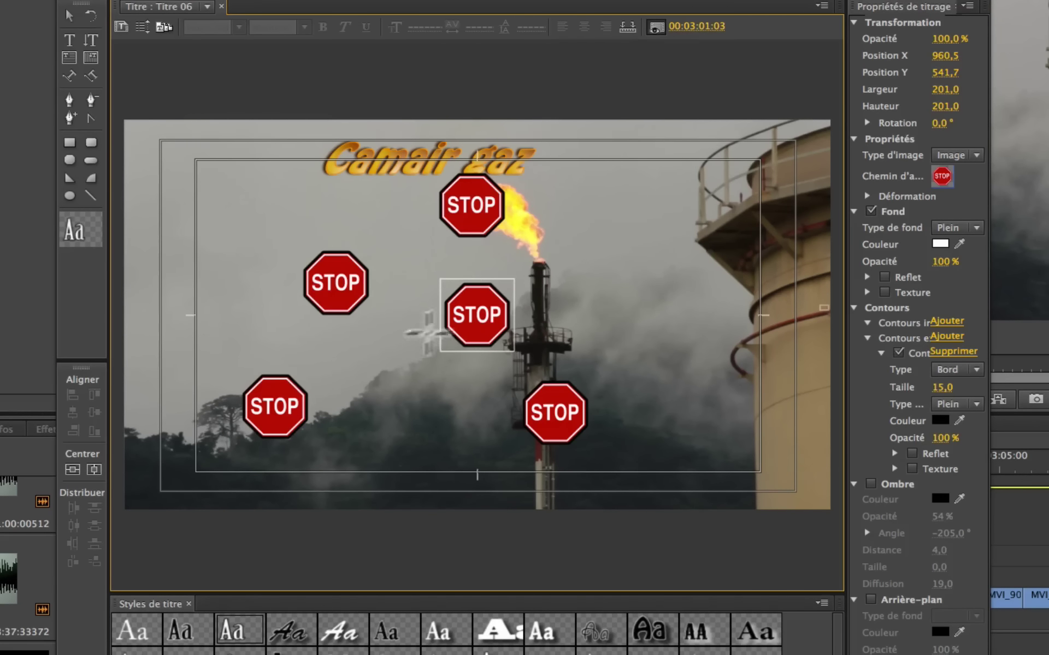
{"action": "left_click_drag", "start_coordinate": [480, 314], "coordinate": [655, 233]}
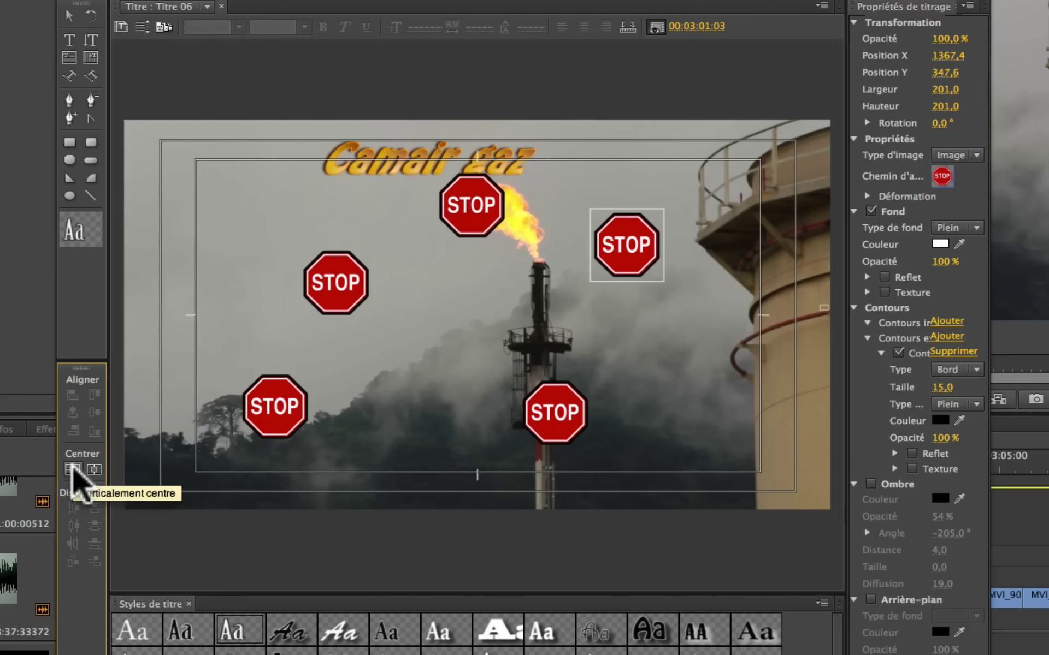
{"action": "left_click", "coordinate": [73, 470]}
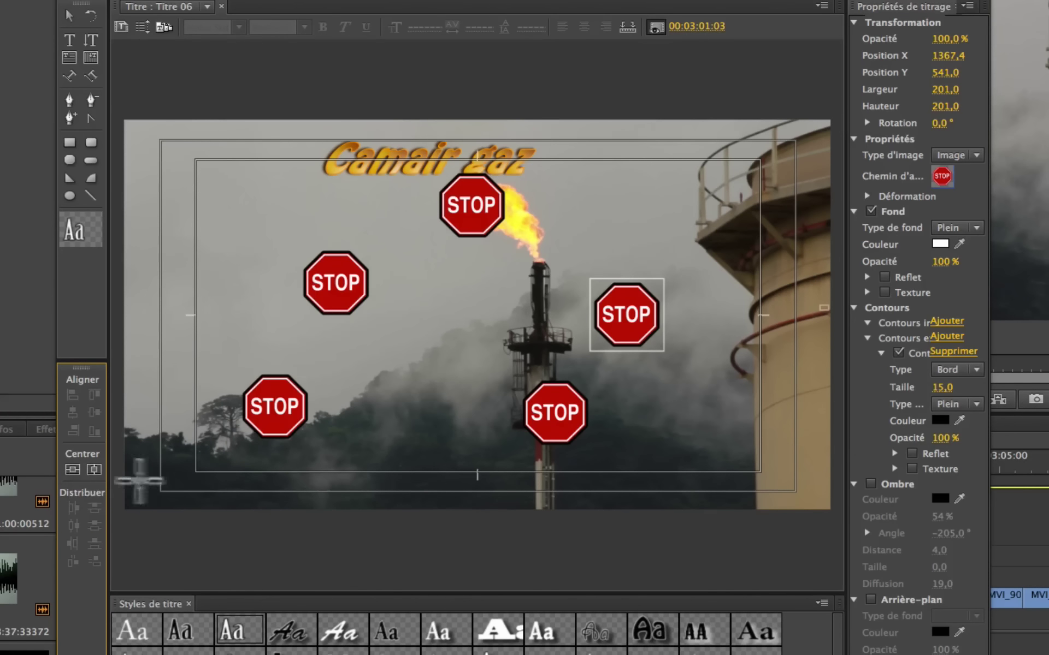
{"action": "left_click", "coordinate": [94, 470]}
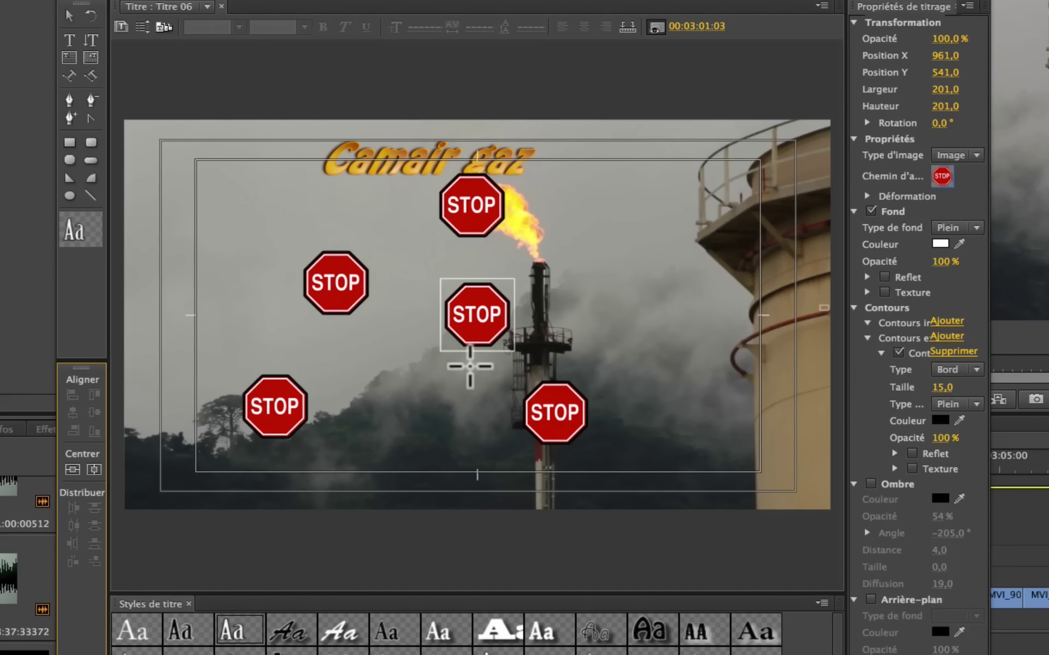
Step: Align all five stop signs along their left edges and distribute them evenly in the vertical direction
{"action": "left_click_drag", "start_coordinate": [201, 208], "coordinate": [581, 429]}
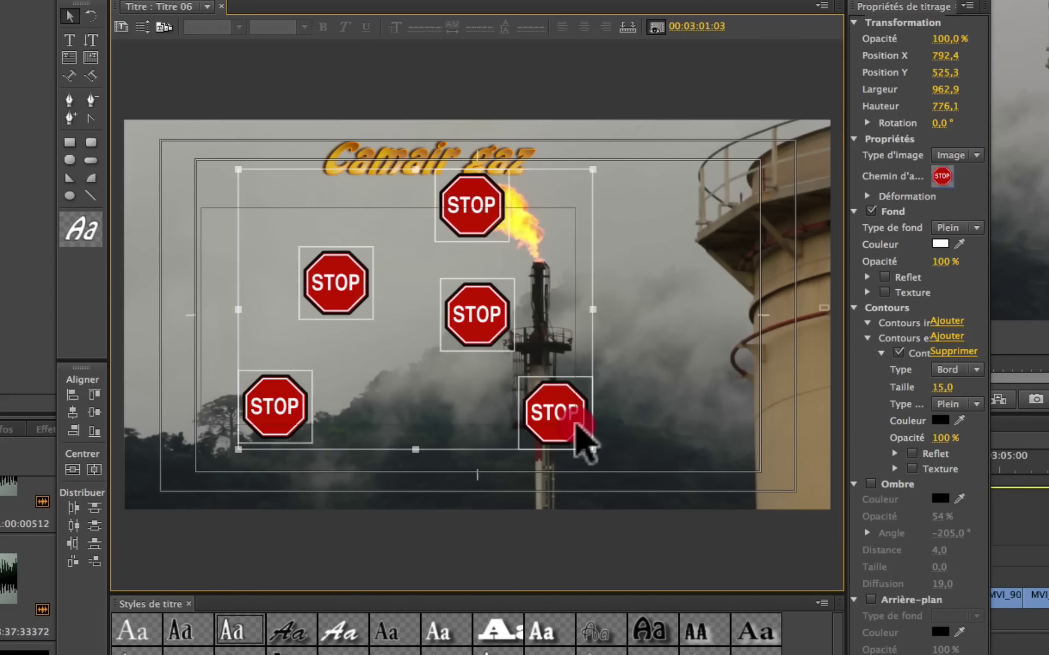
{"action": "left_click", "coordinate": [73, 407]}
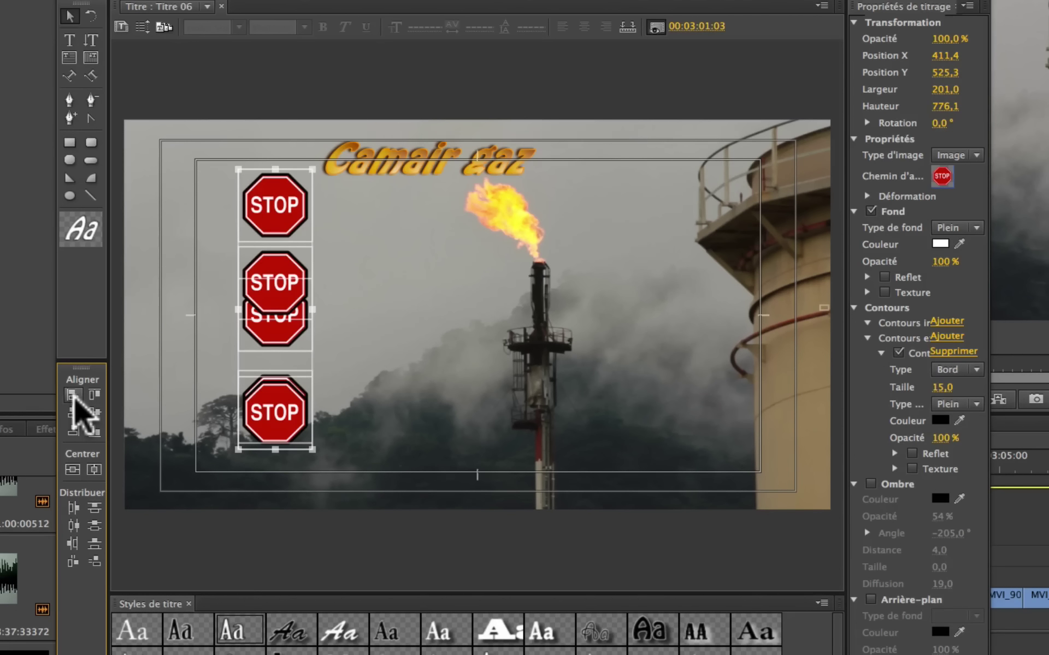
{"action": "left_click", "coordinate": [73, 507]}
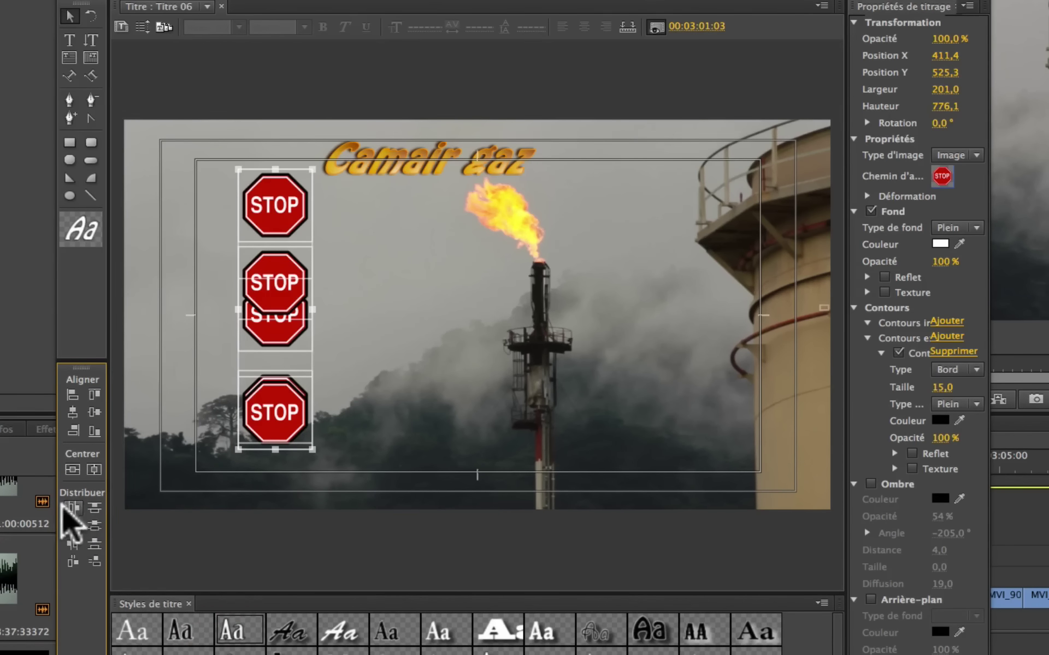
{"action": "left_click", "coordinate": [90, 509]}
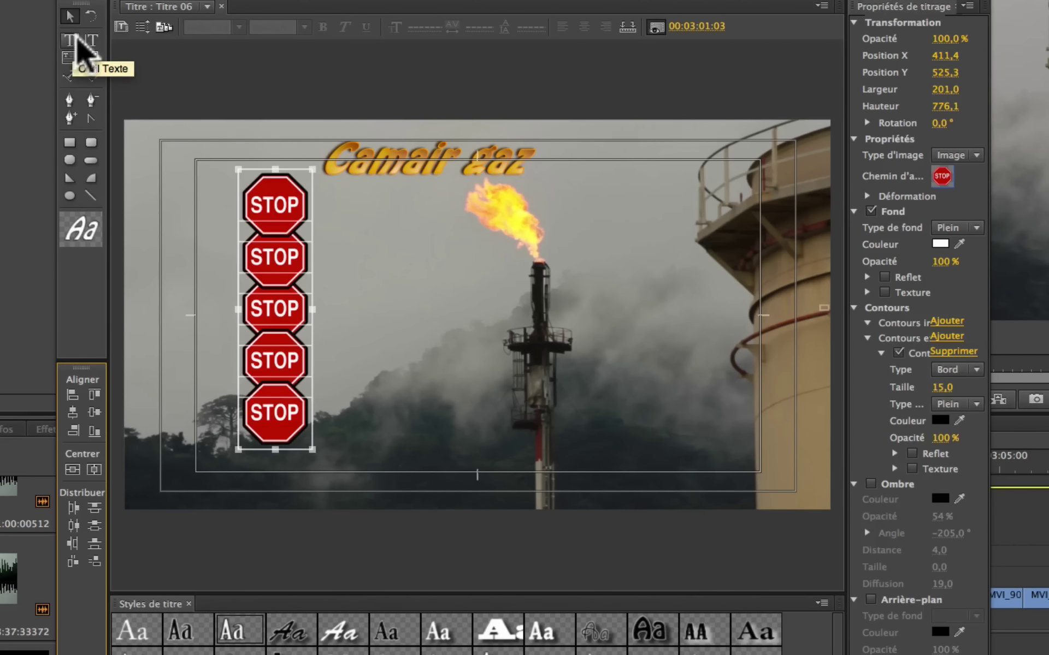
Step: Add the vertical text "camùaair gaz" beside the storage tank and apply the style HoboStd Slant Gold 80
{"action": "left_click", "coordinate": [91, 40]}
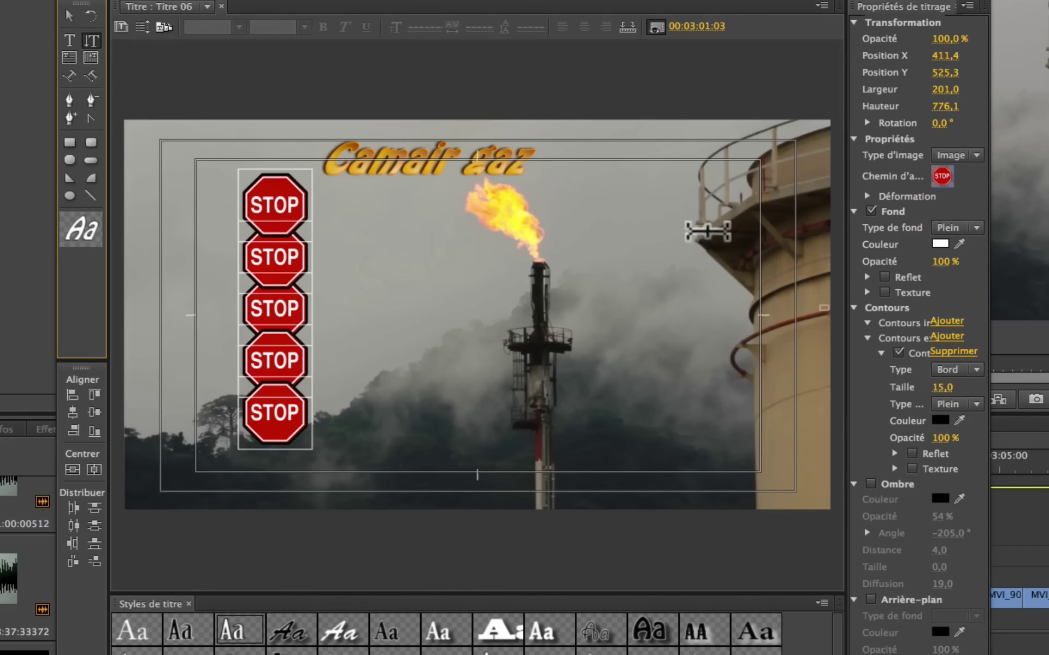
{"action": "left_click", "coordinate": [705, 230]}
{"action": "type", "text": "camùaair"}
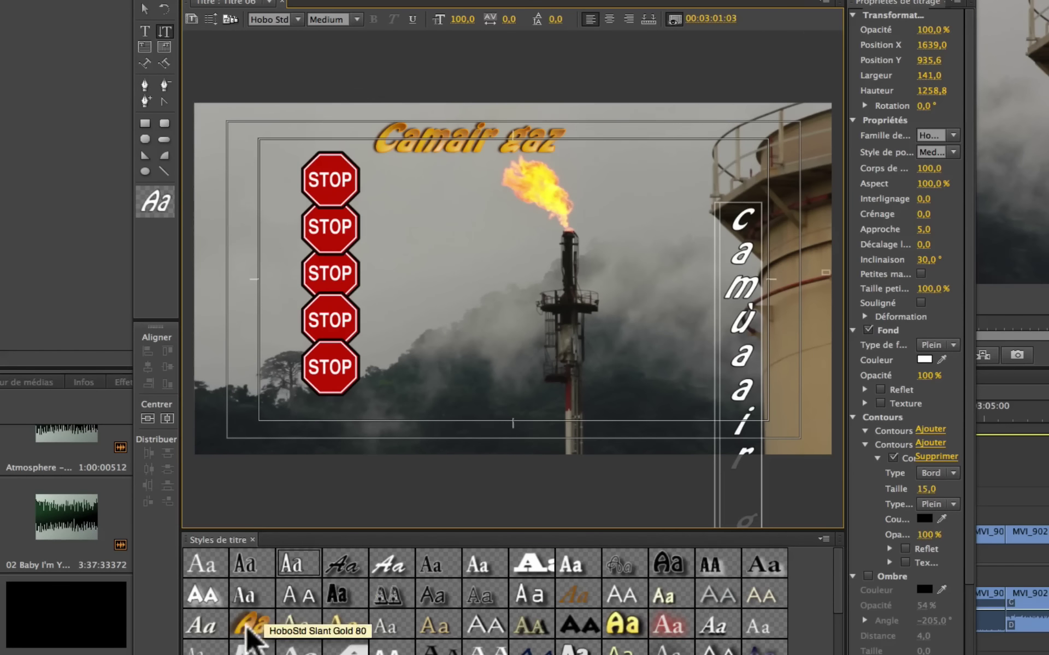
{"action": "left_click", "coordinate": [247, 629]}
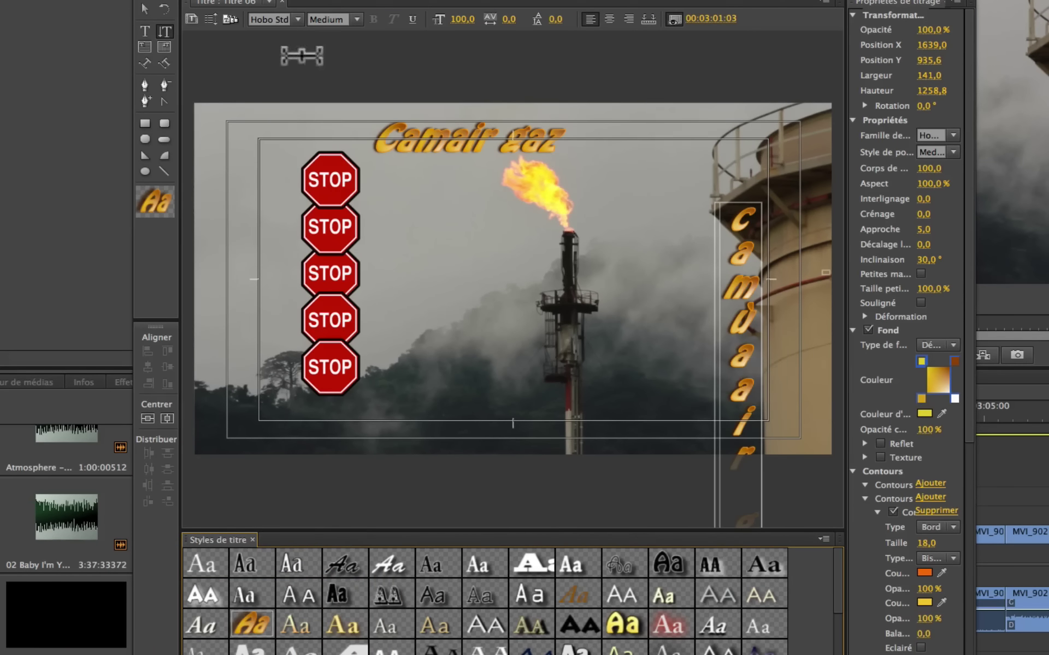
Step: Move the vertical text up to about Y 604 and remove the stray letter "ù" from it
{"action": "left_click", "coordinate": [144, 10]}
{"action": "left_click_drag", "start_coordinate": [753, 376], "coordinate": [753, 273]}
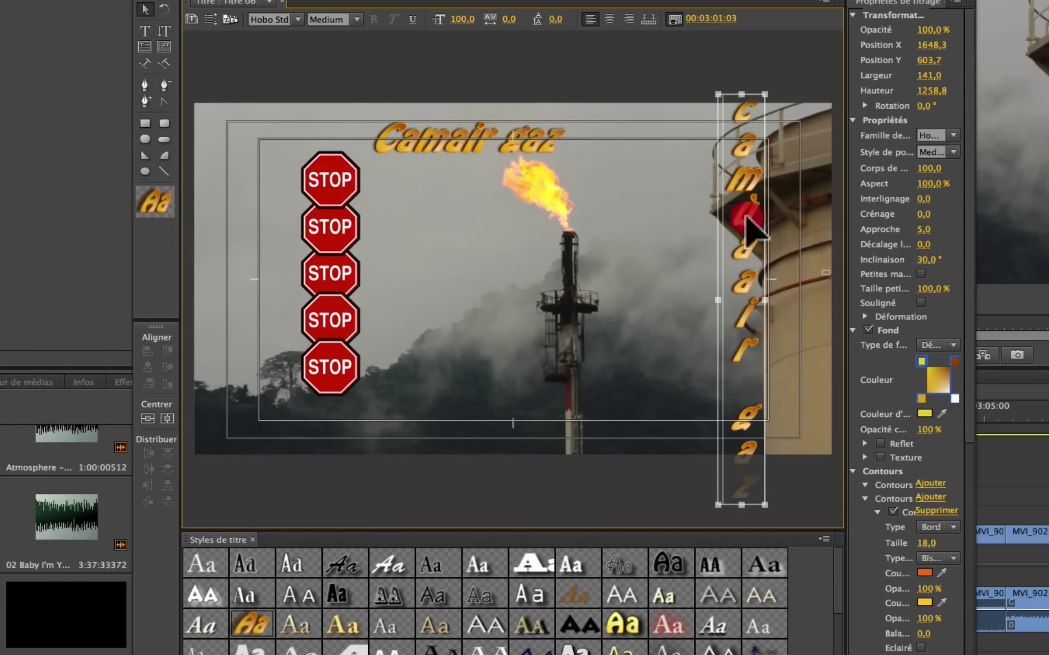
{"action": "double_click", "coordinate": [748, 222]}
{"action": "key", "text": "BackSpace"}
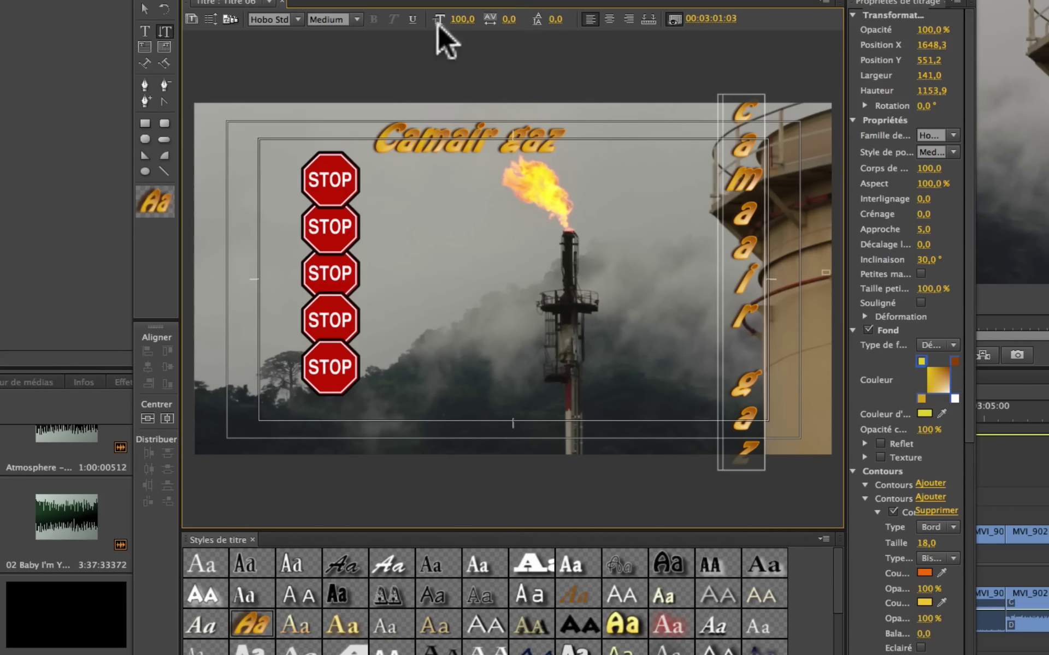
Step: Set the vertical text's font size to 77 and move the text to about X 1414, Y 524, between the flare stack and the tank
{"action": "left_click_drag", "start_coordinate": [462, 20], "coordinate": [447, 19]}
{"action": "left_click", "coordinate": [736, 196]}
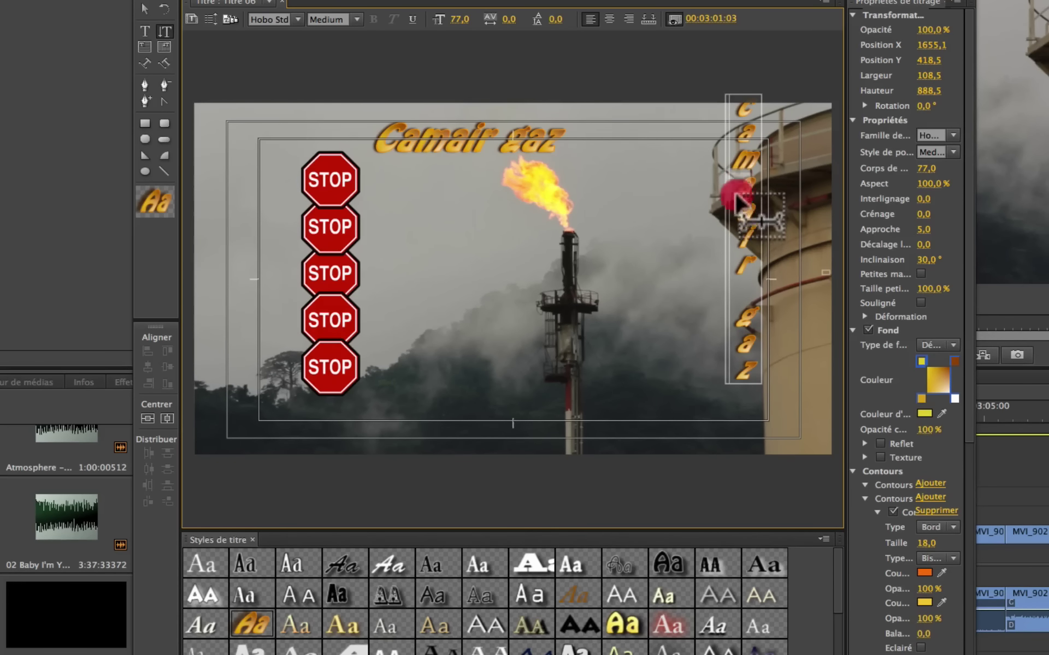
{"action": "left_click", "coordinate": [144, 10]}
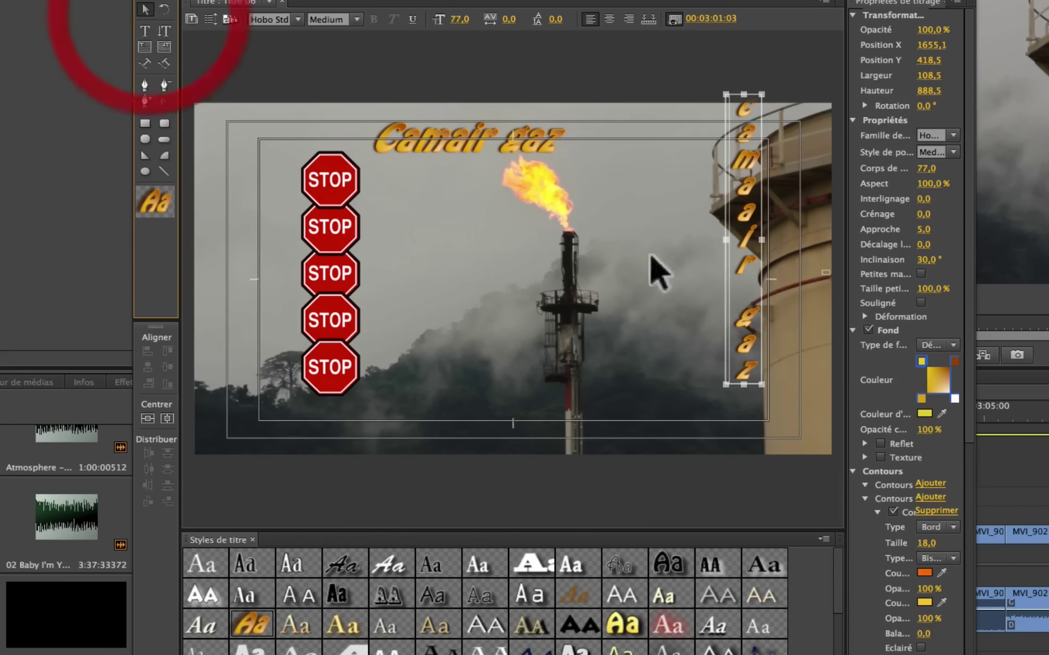
{"action": "left_click_drag", "start_coordinate": [756, 277], "coordinate": [650, 302]}
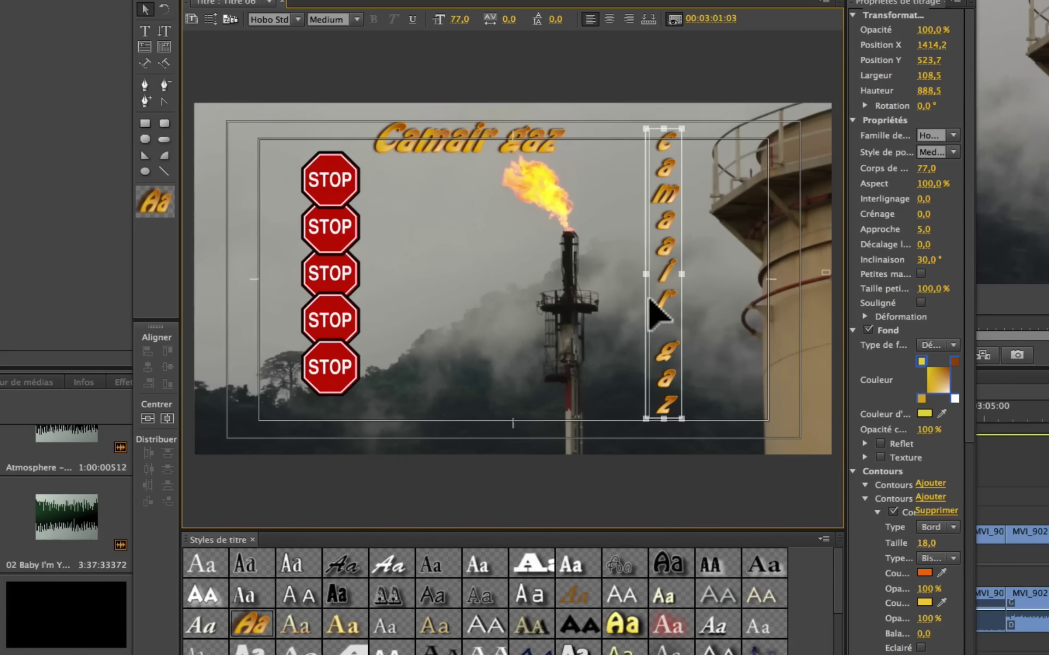
Step: Delete the vertical text, the Camair gaz text and all the stop signs, leaving the title empty
{"action": "key", "text": "Delete"}
{"action": "left_click", "coordinate": [519, 155]}
{"action": "key", "text": "Delete"}
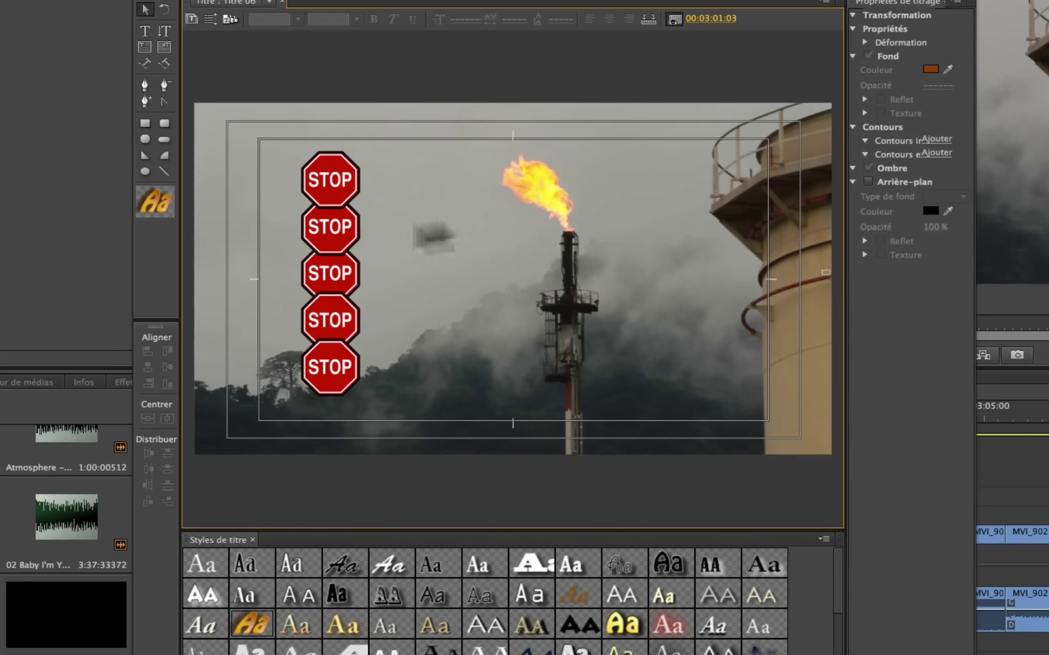
{"action": "left_click", "coordinate": [356, 327]}
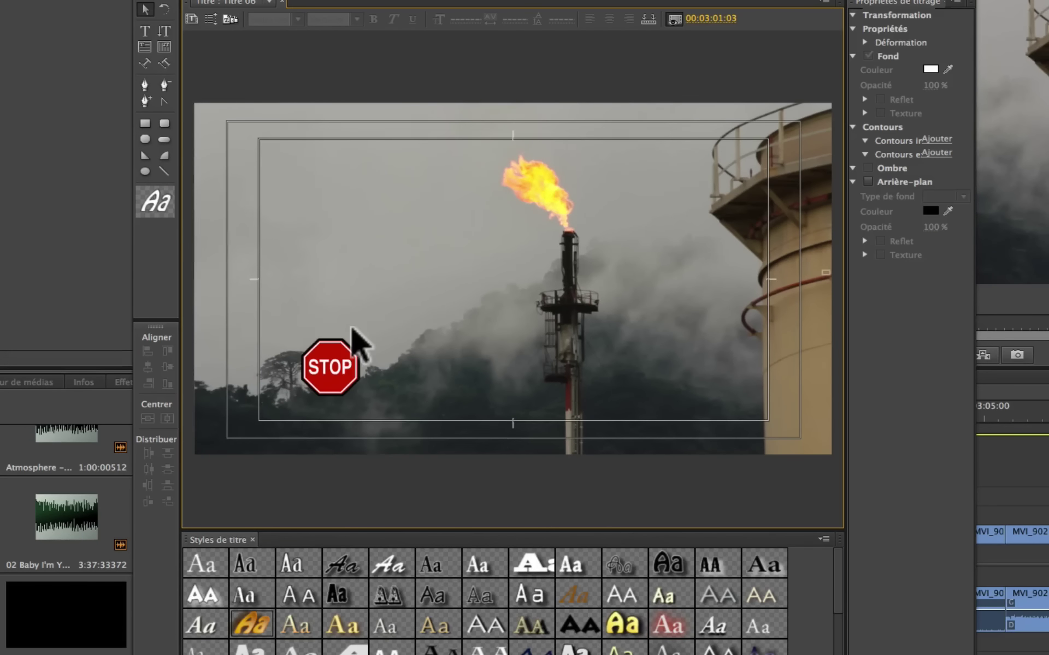
{"action": "key", "text": "Delete"}
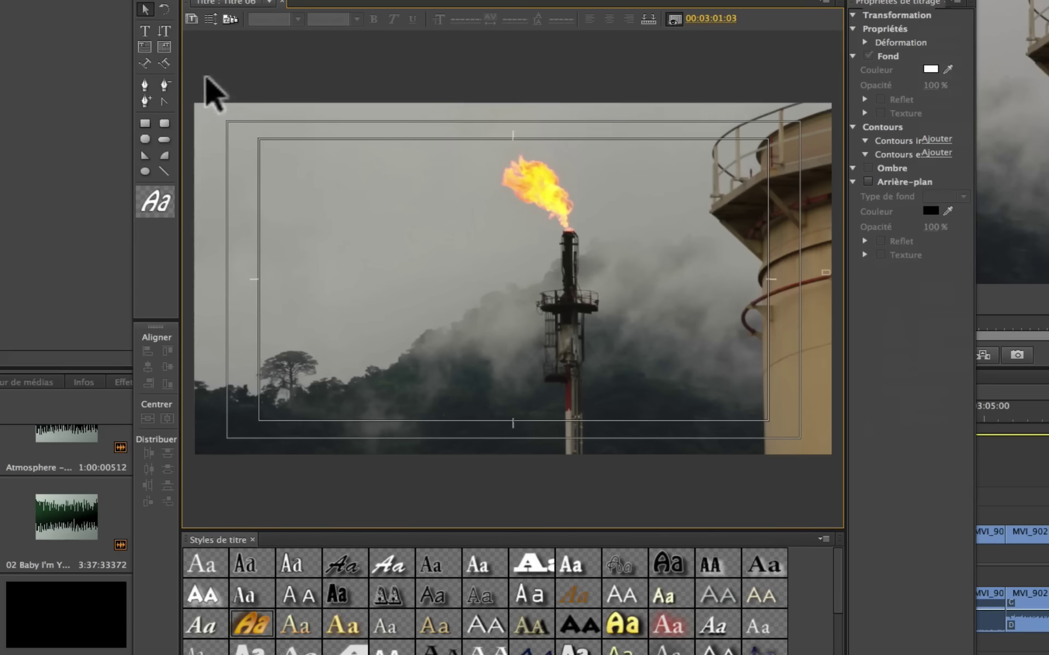
Step: Draw a wavy curved-text path about 1380 wide and 334 high across the frame, from above the tree to the storage tank
{"action": "left_click", "coordinate": [147, 63]}
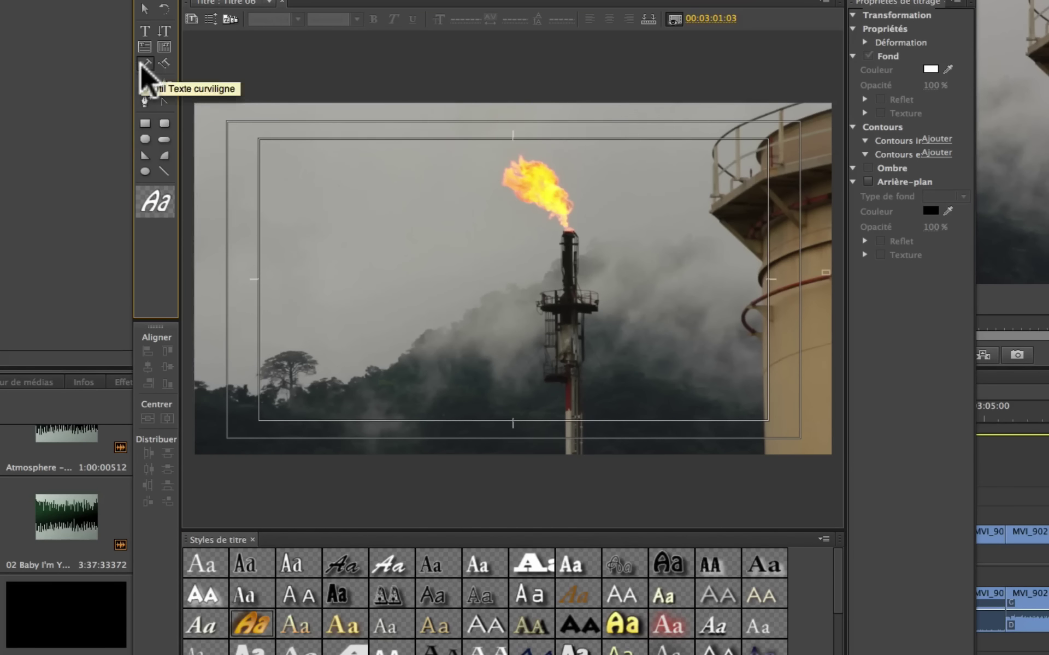
{"action": "left_click", "coordinate": [143, 63]}
{"action": "left_click", "coordinate": [277, 310]}
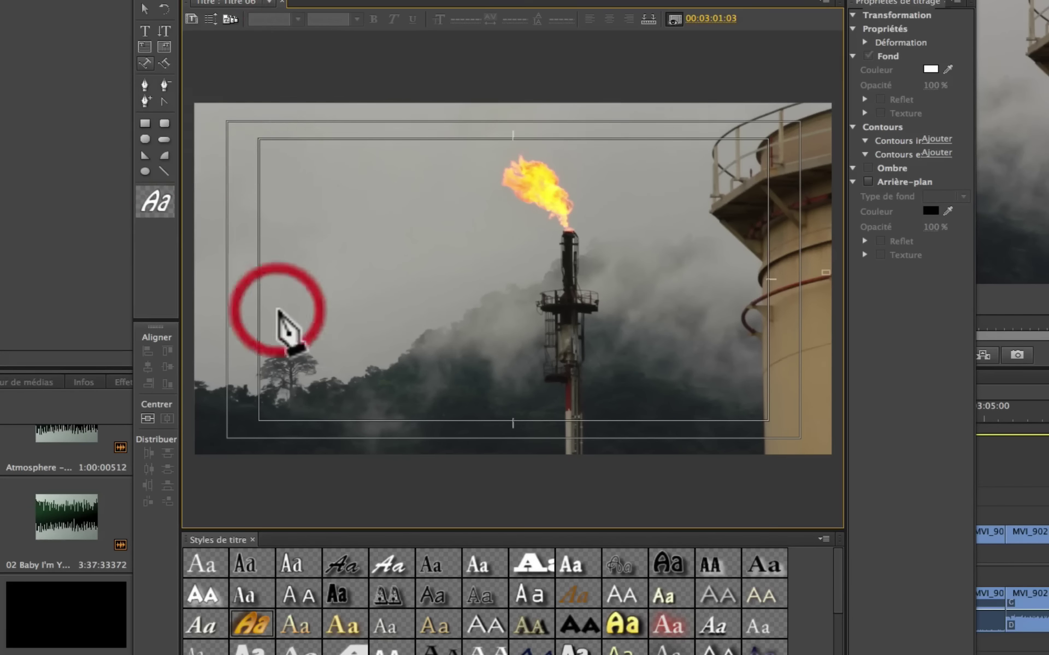
{"action": "left_click_drag", "start_coordinate": [416, 278], "coordinate": [461, 304]}
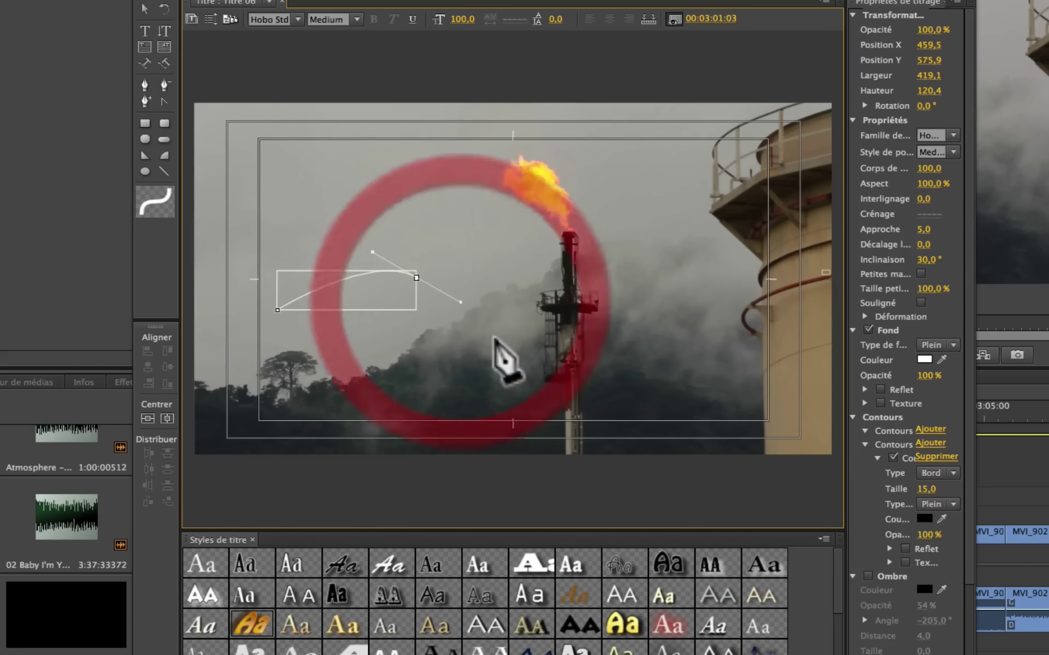
{"action": "left_click_drag", "start_coordinate": [596, 379], "coordinate": [682, 373]}
{"action": "left_click_drag", "start_coordinate": [735, 305], "coordinate": [781, 309]}
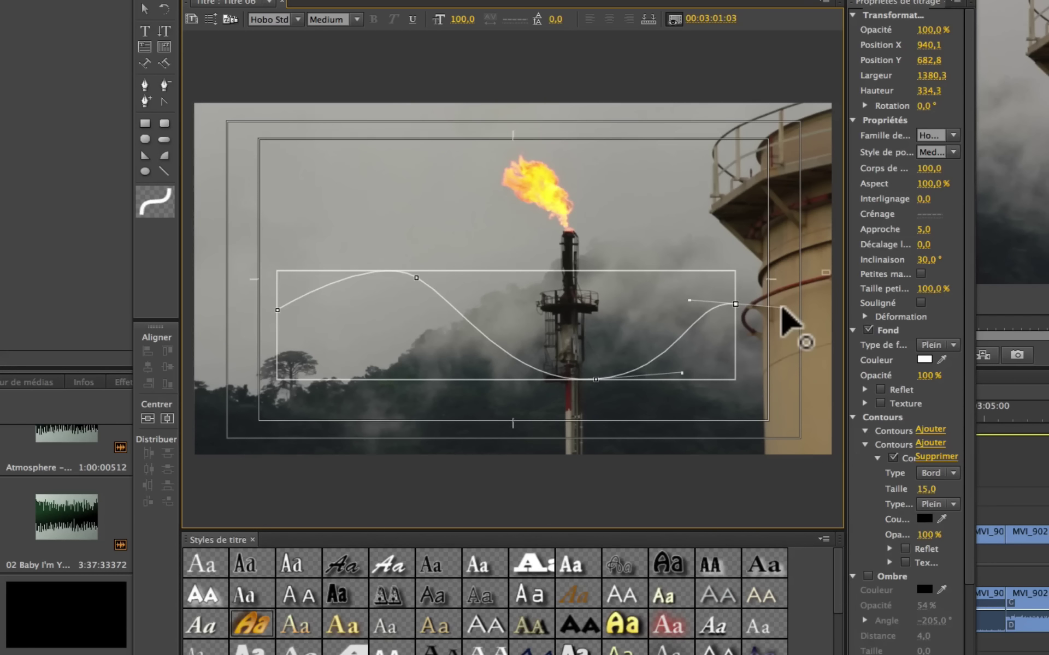
Step: Write "cheminée d'extraction du ga" along the wavy path
{"action": "key", "text": "o"}
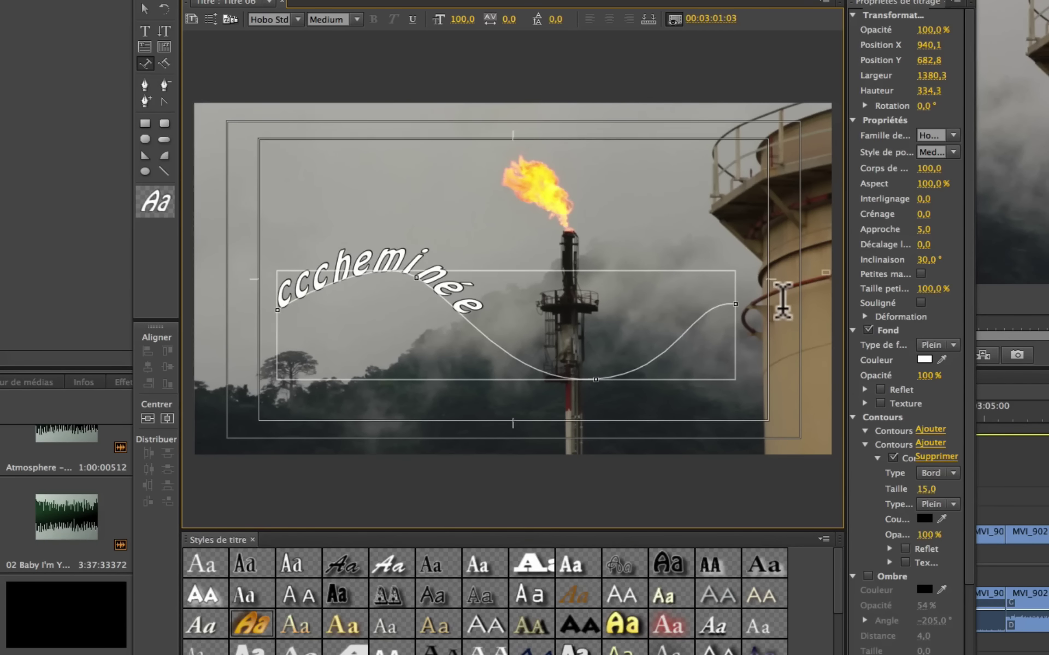
{"action": "key", "text": "BackSpace"}
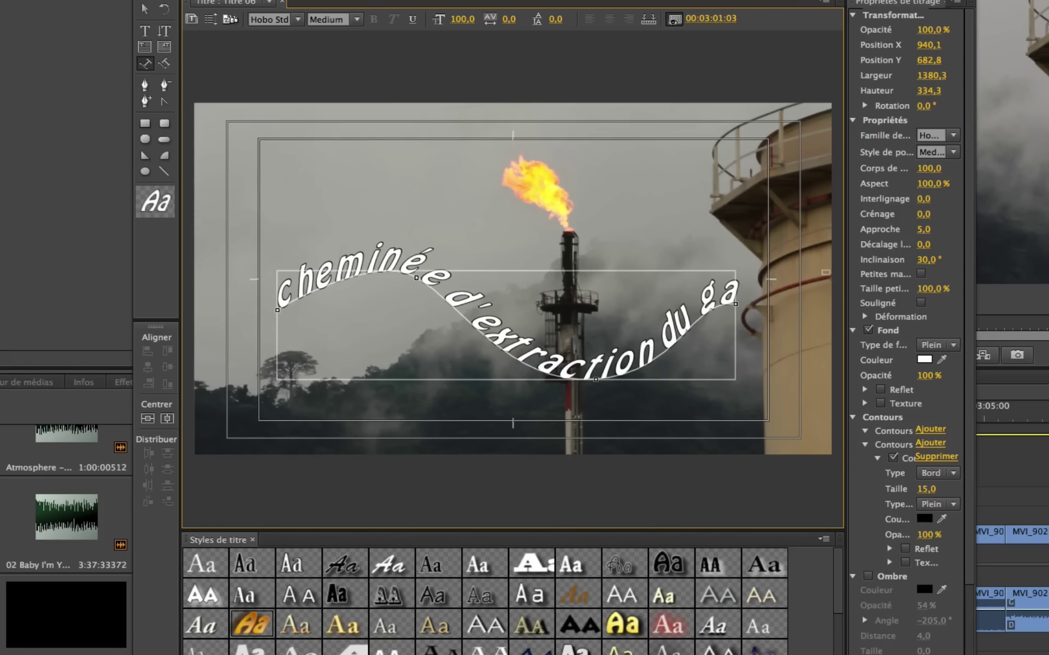
{"action": "left_click_drag", "start_coordinate": [314, 295], "coordinate": [244, 291]}
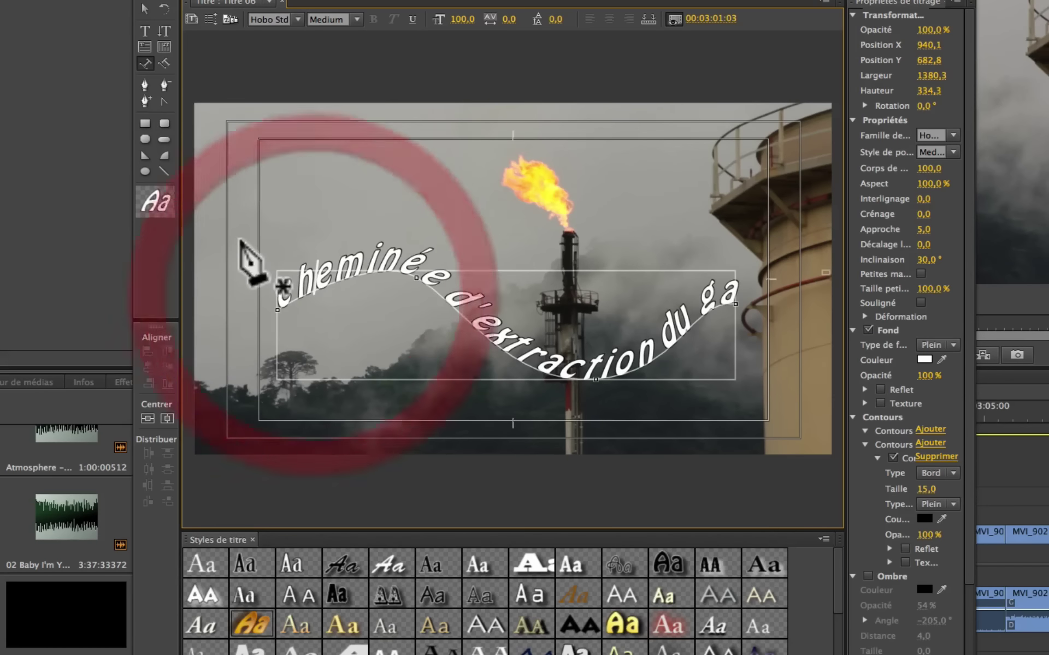
Step: Delete the curved text about the chimney
{"action": "key", "text": "v"}
{"action": "left_click", "coordinate": [628, 367]}
{"action": "key", "text": "Delete"}
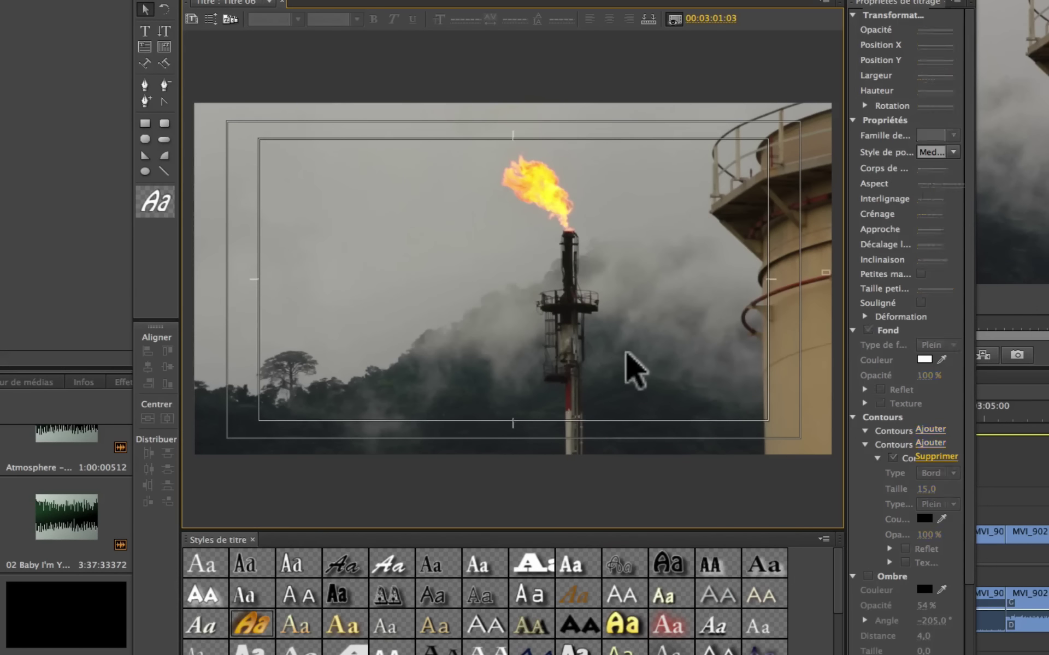
Step: Draw an S-shaped path for vertical curved text, about 262 wide and 597 high, beside the flare stack
{"action": "left_click", "coordinate": [164, 63]}
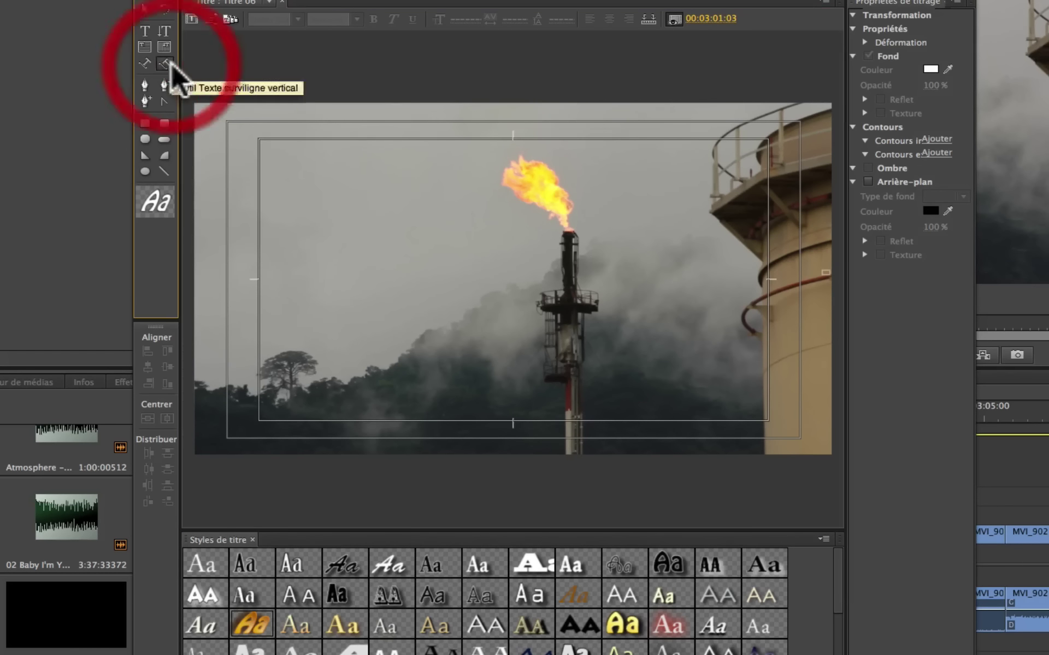
{"action": "left_click", "coordinate": [295, 186]}
{"action": "left_click_drag", "start_coordinate": [358, 288], "coordinate": [339, 311]}
{"action": "left_click_drag", "start_coordinate": [343, 379], "coordinate": [495, 441]}
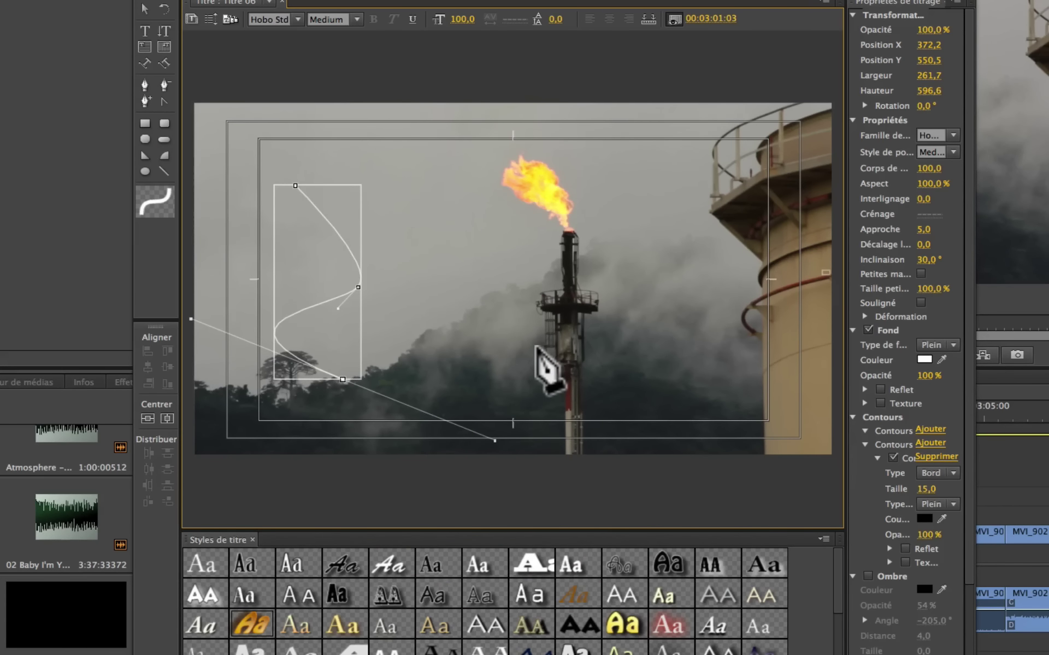
Step: Write "bonjour tout le monde" along the vertical path and set its font size to 35
{"action": "type", "text": "bonjour"}
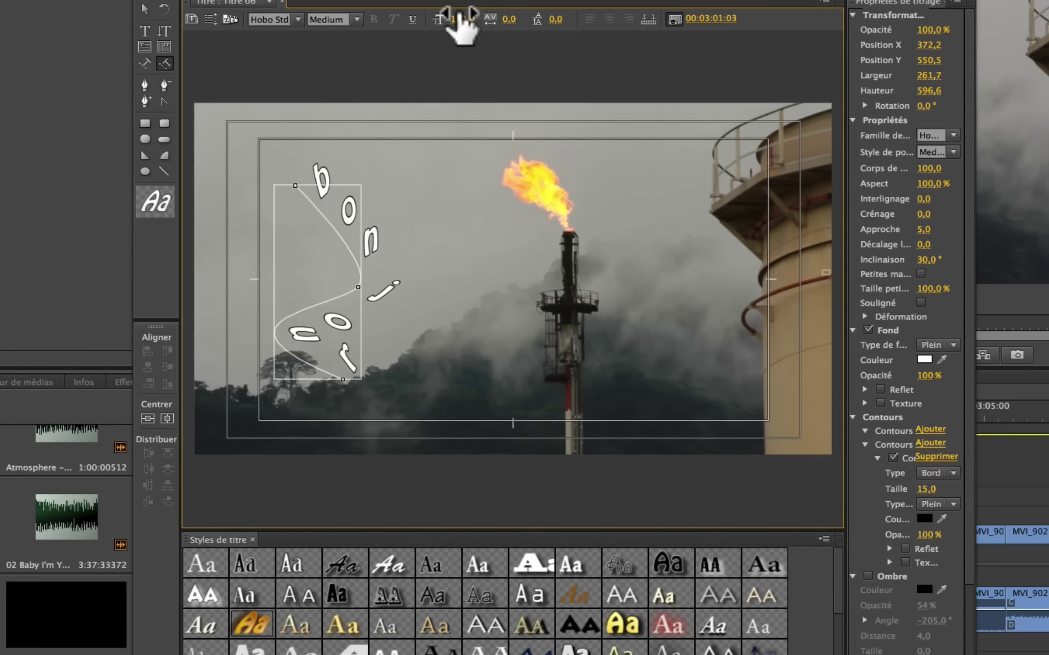
{"action": "left_click_drag", "start_coordinate": [460, 19], "coordinate": [436, 19]}
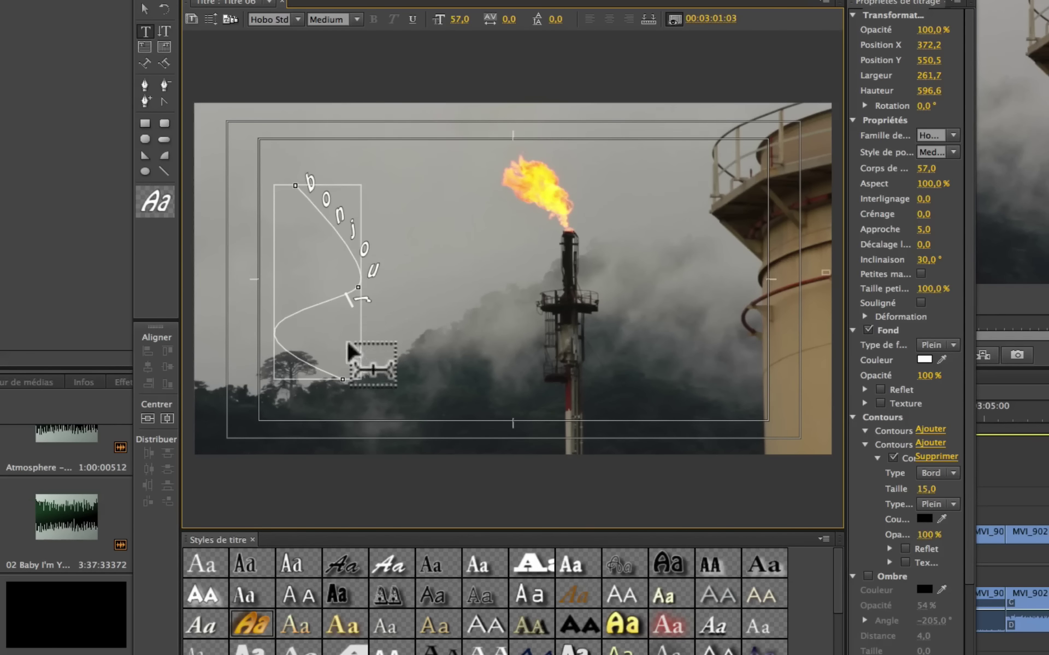
{"action": "key", "text": "p"}
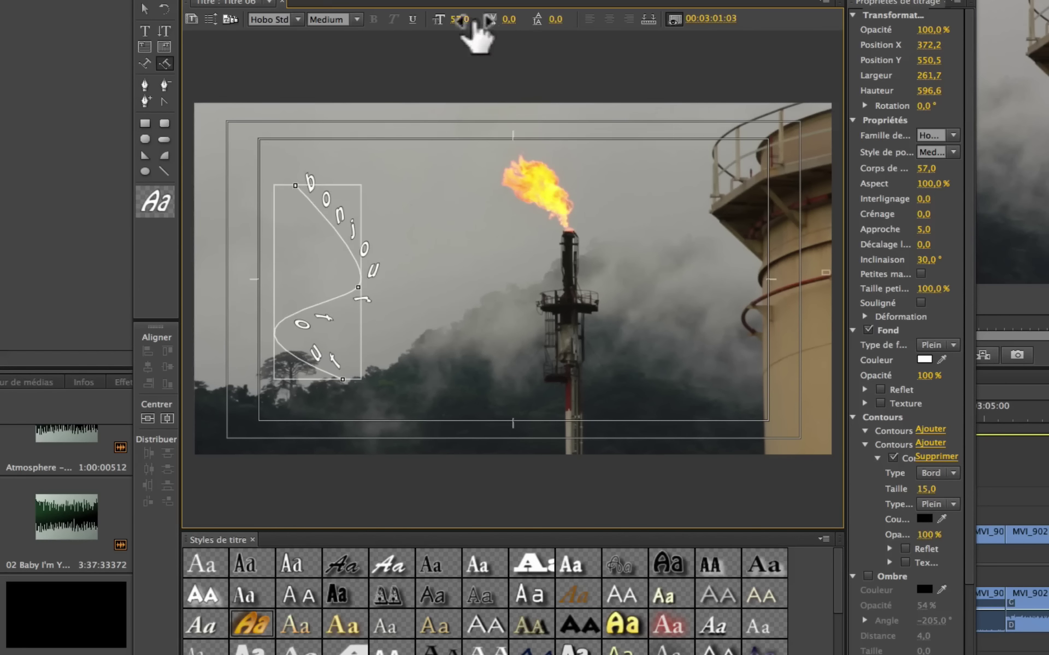
{"action": "left_click_drag", "start_coordinate": [459, 20], "coordinate": [440, 19]}
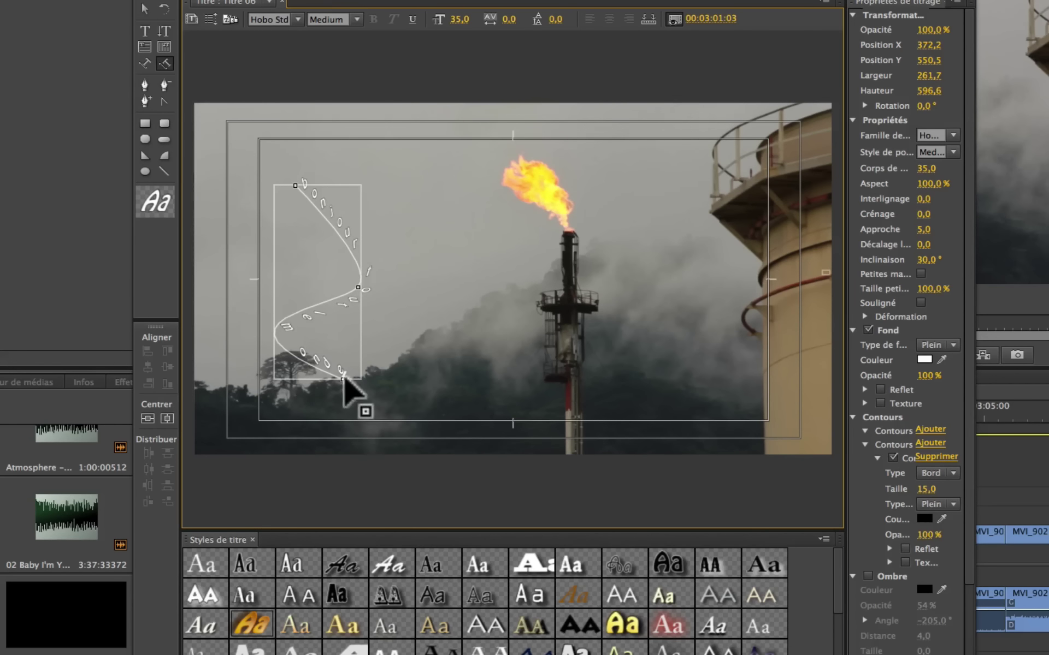
Step: Reshape the vertical text path into a wide arc about 805 wide and 809 high, ending at the flare stack's base
{"action": "left_click", "coordinate": [356, 381]}
{"action": "left_click_drag", "start_coordinate": [360, 382], "coordinate": [565, 418]}
{"action": "left_click_drag", "start_coordinate": [714, 473], "coordinate": [682, 279]}
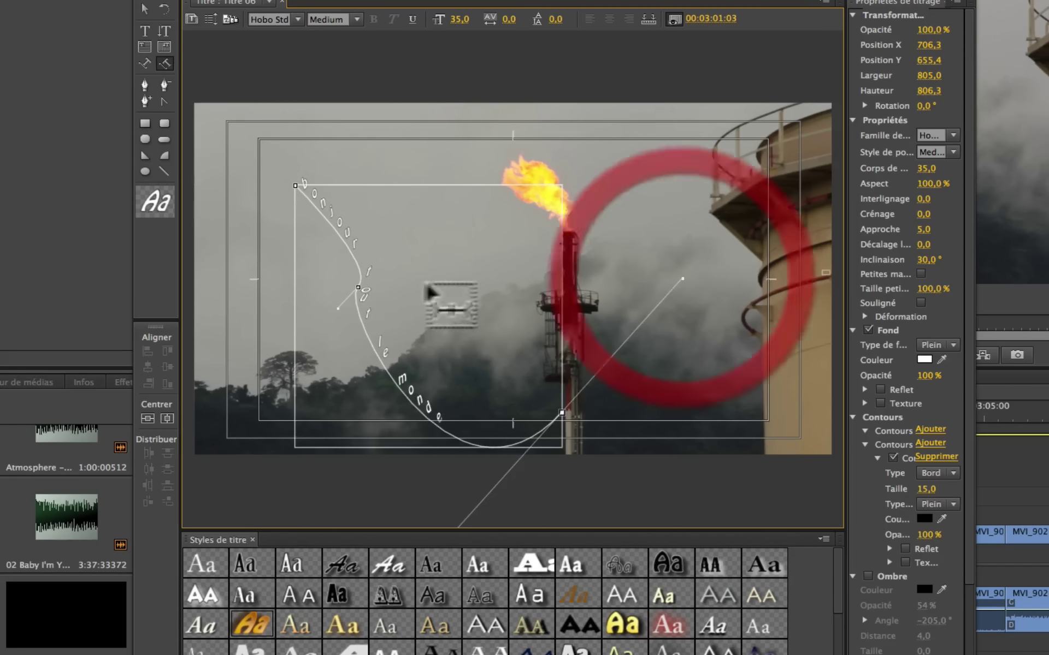
{"action": "left_click_drag", "start_coordinate": [358, 286], "coordinate": [313, 295]}
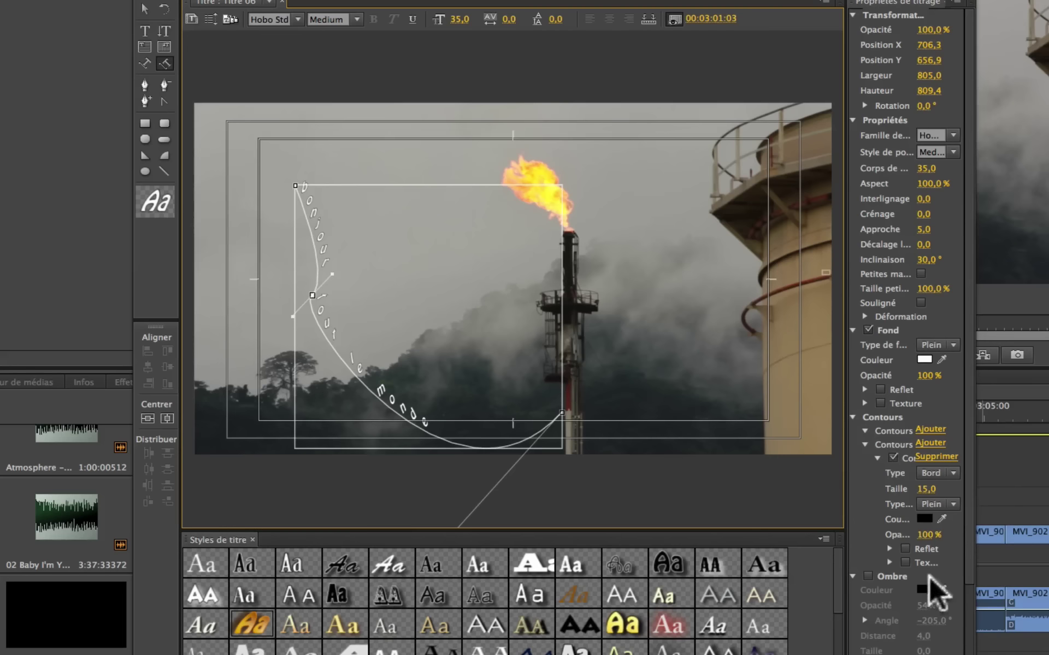
Step: Enable the title's background and apply 1080_basketball_bkg.png as its texture
{"action": "scroll", "coordinate": [891, 546], "scroll_direction": "down", "scroll_amount": 3}
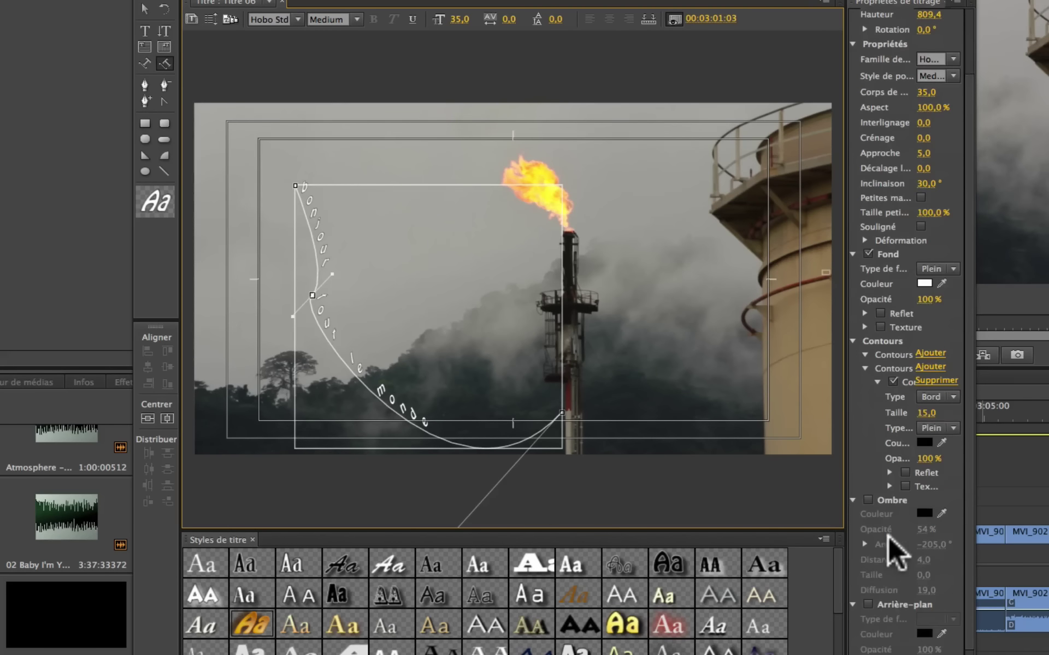
{"action": "left_click", "coordinate": [868, 599]}
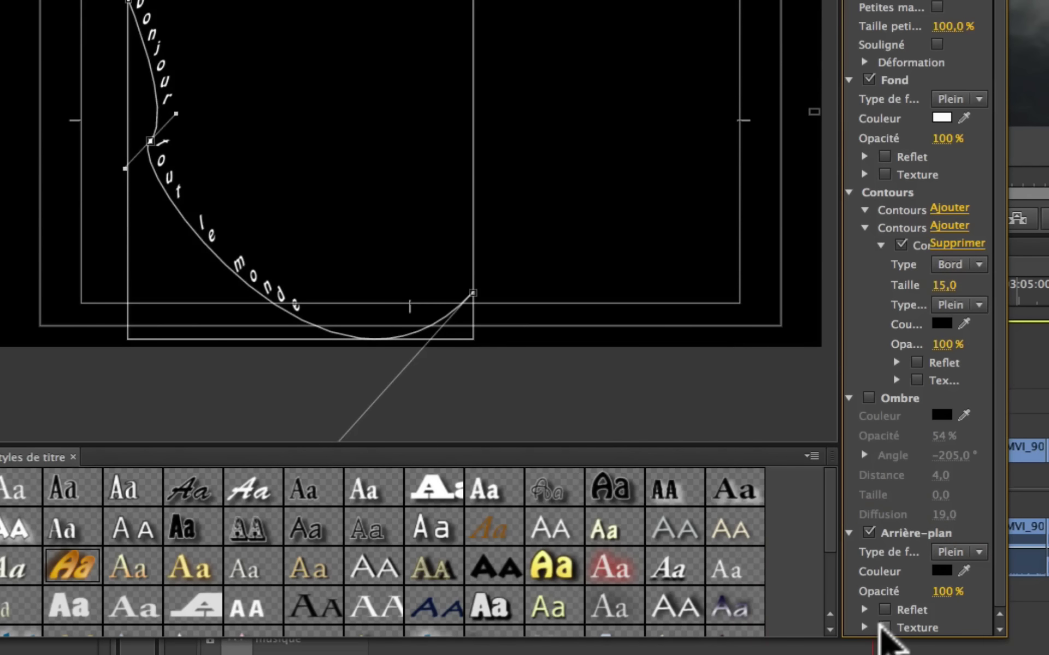
{"action": "left_click", "coordinate": [884, 627]}
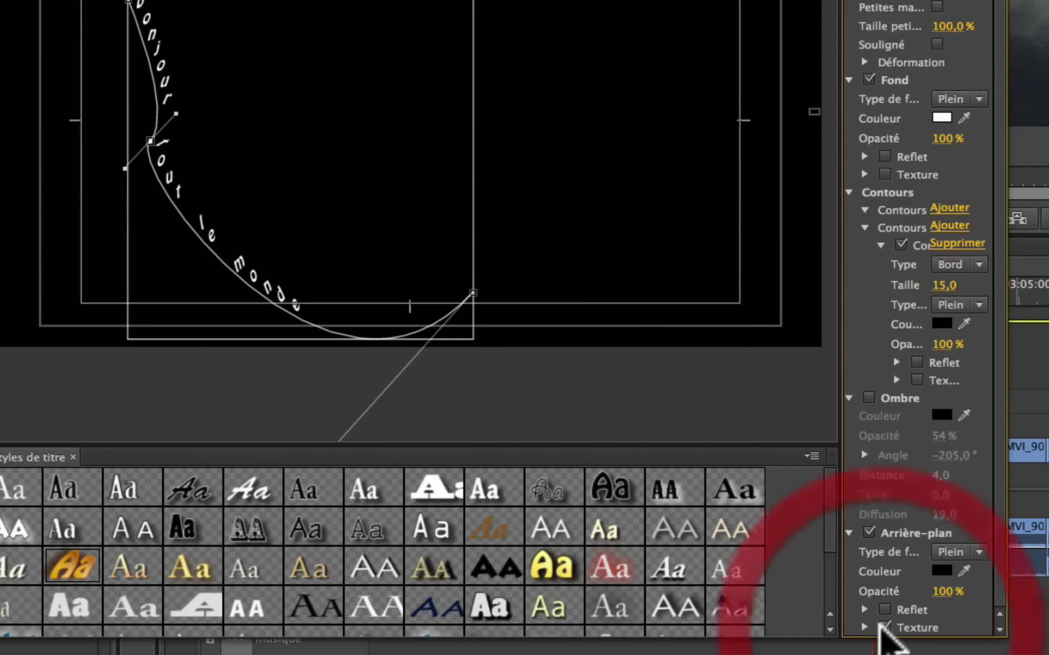
{"action": "left_click", "coordinate": [865, 628]}
{"action": "left_click", "coordinate": [944, 595]}
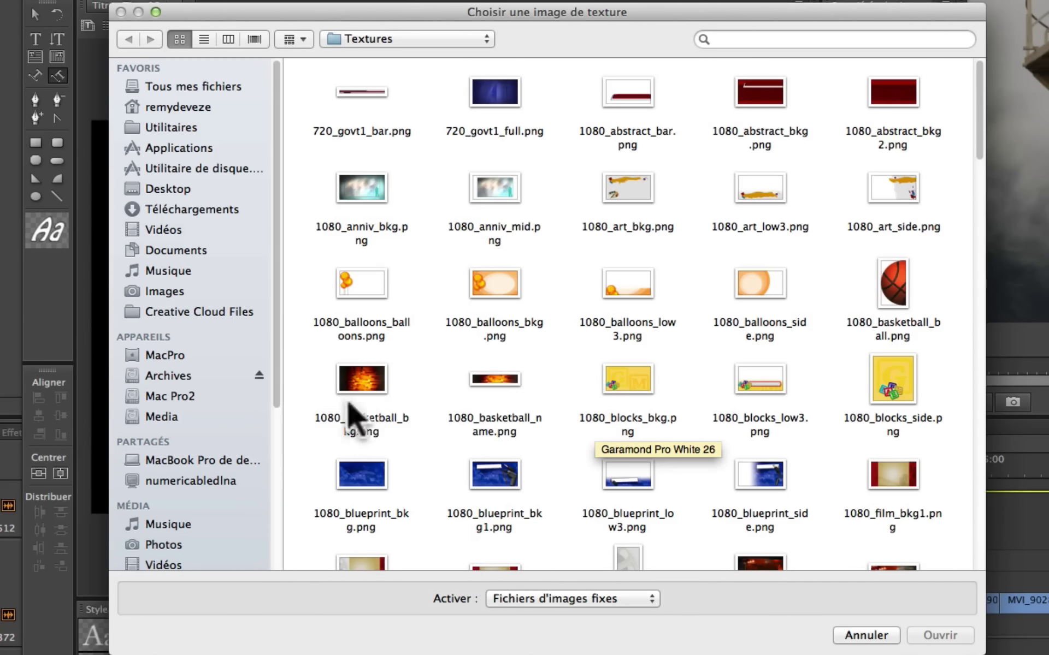
{"action": "left_click", "coordinate": [352, 407]}
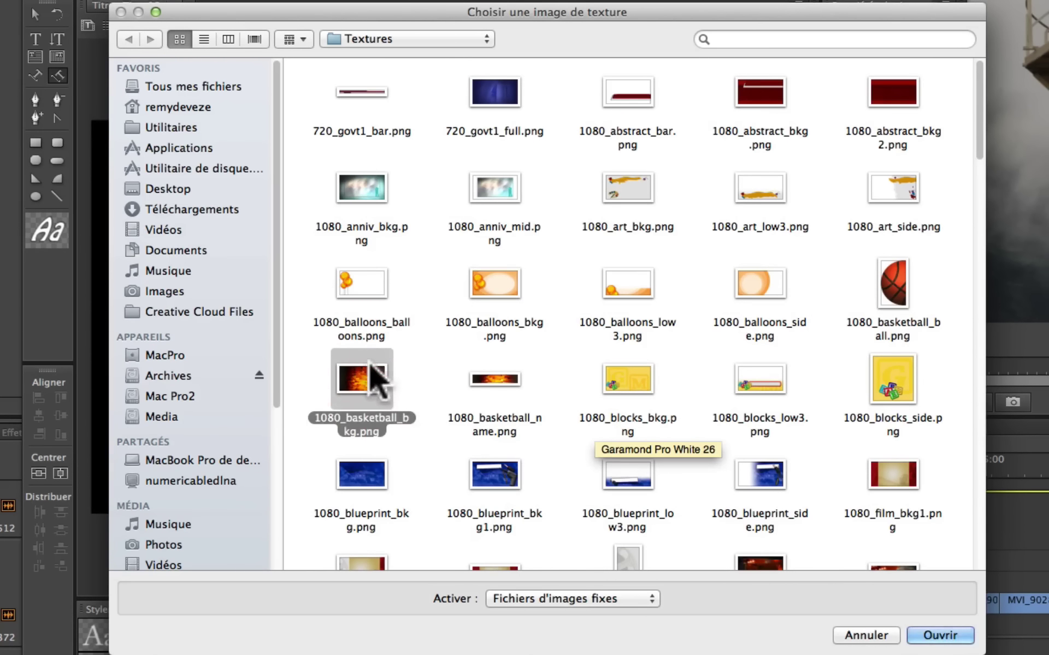
{"action": "left_click", "coordinate": [942, 636]}
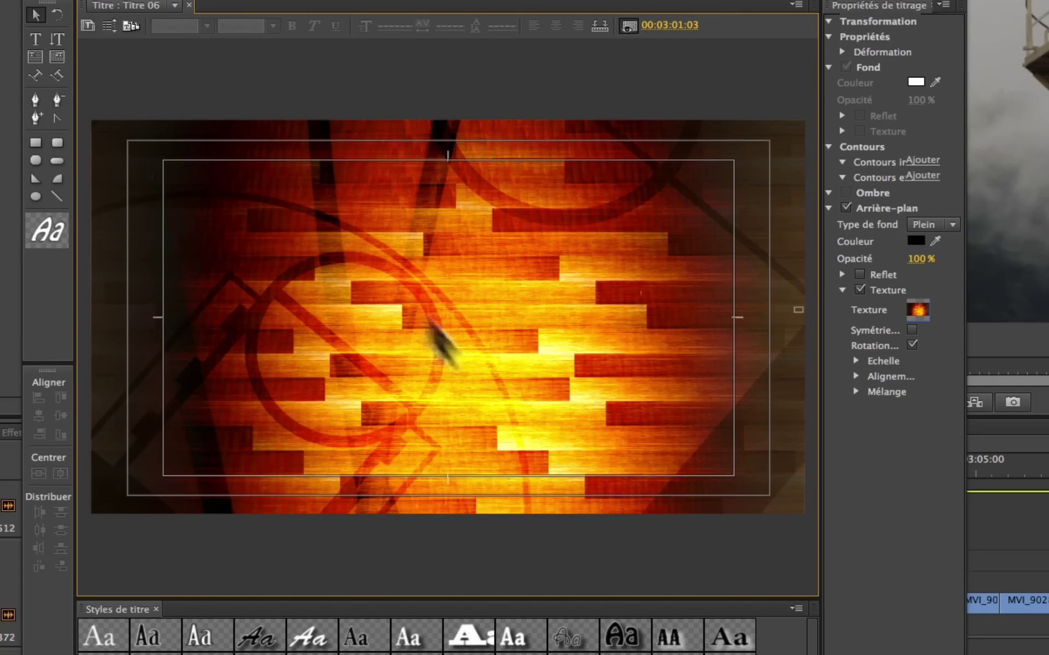
Step: Draw a rectangle about 1315 wide and 515 high over the background and turn off its fill
{"action": "left_click", "coordinate": [37, 144]}
{"action": "mouse_move", "coordinate": [231, 202]}
{"action": "left_mouse_down"}
{"action": "mouse_move", "coordinate": [480, 317]}
{"action": "mouse_move", "coordinate": [709, 397]}
{"action": "mouse_move", "coordinate": [721, 390]}
{"action": "left_mouse_up"}
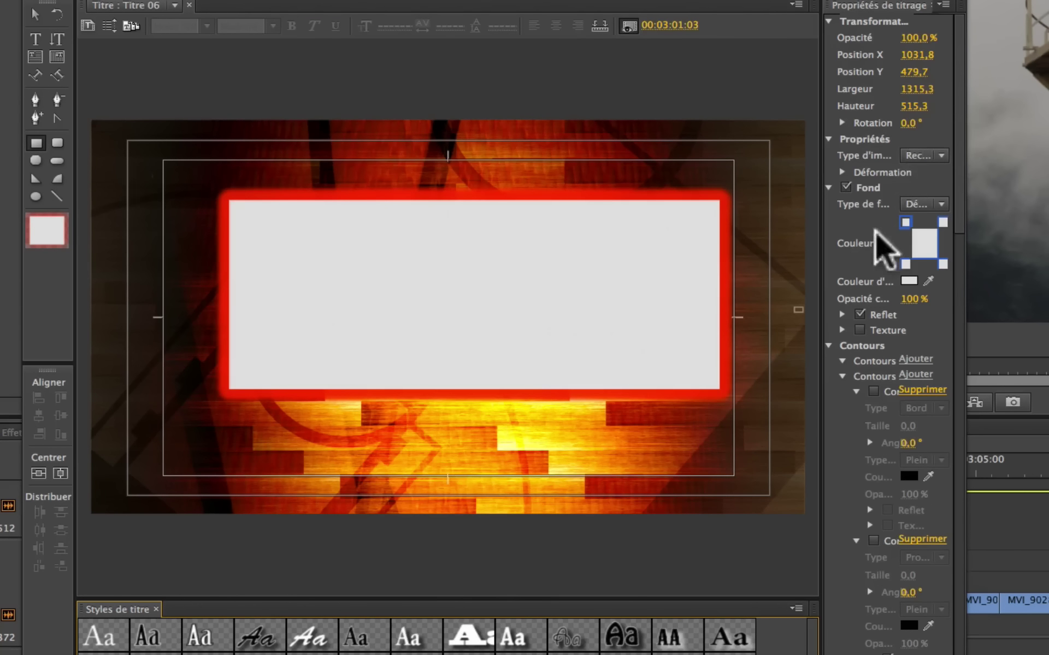
{"action": "left_click", "coordinate": [845, 188]}
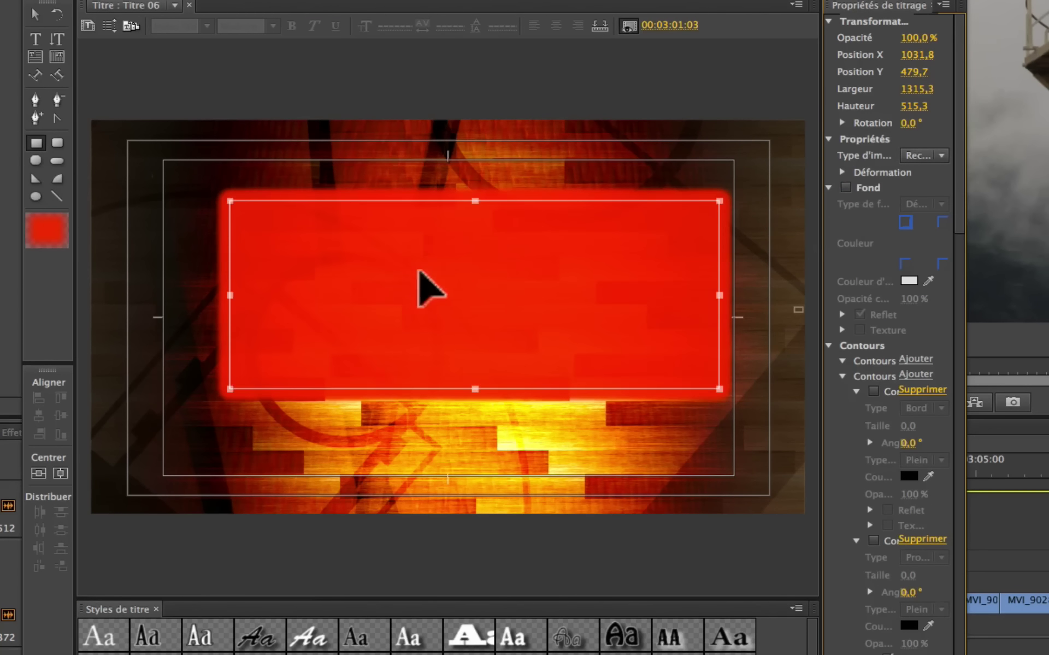
Step: Start a text object on the red rectangle and another just below it
{"action": "key", "text": "t"}
{"action": "left_click", "coordinate": [265, 357]}
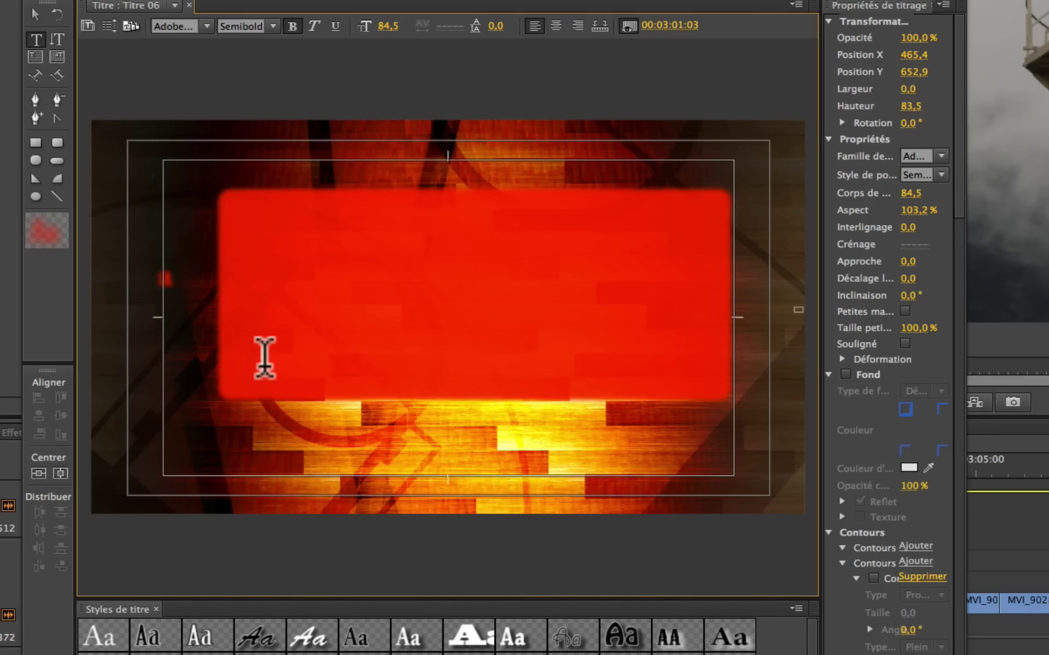
{"action": "left_click", "coordinate": [440, 412]}
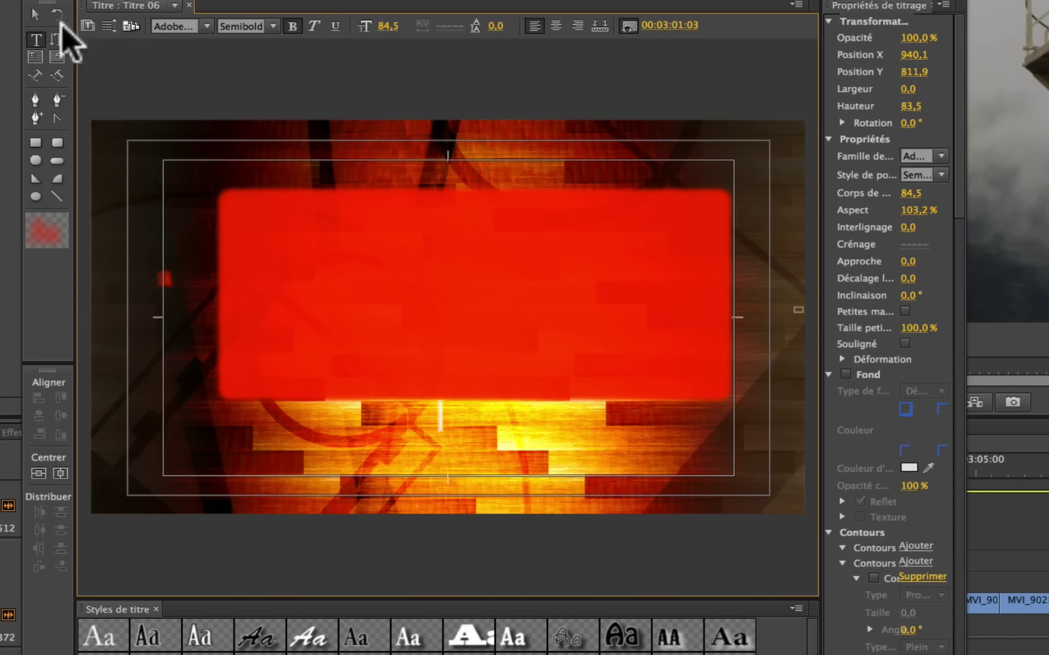
Step: Delete the red rectangle from the title
{"action": "left_click", "coordinate": [36, 15]}
{"action": "left_click", "coordinate": [310, 240]}
{"action": "key", "text": "Delete"}
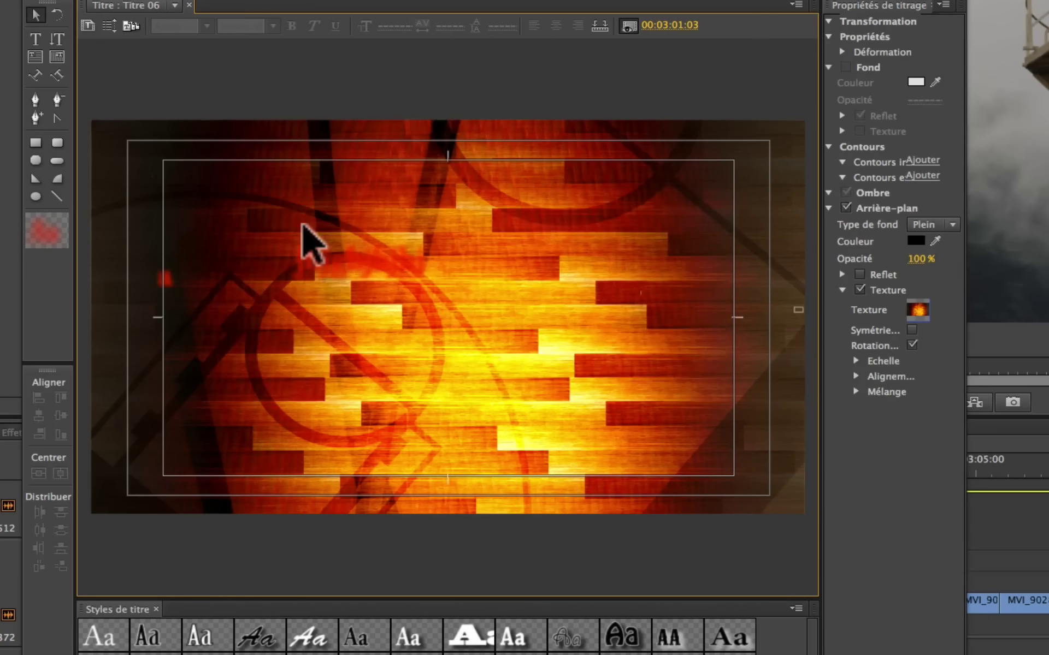